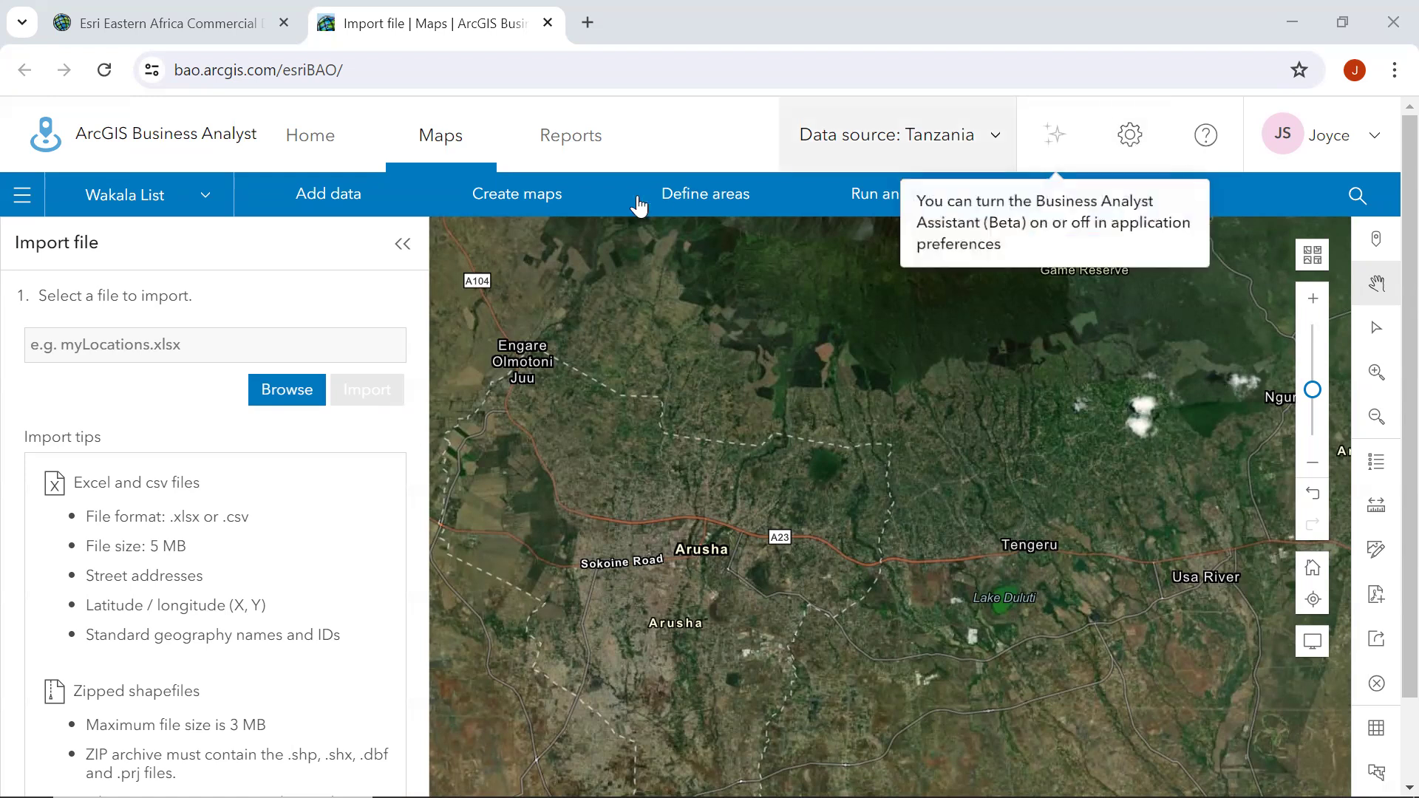
Choose the Agent list CSV file from the Desktop's Data folder as the file to import.
left_click(282, 390)
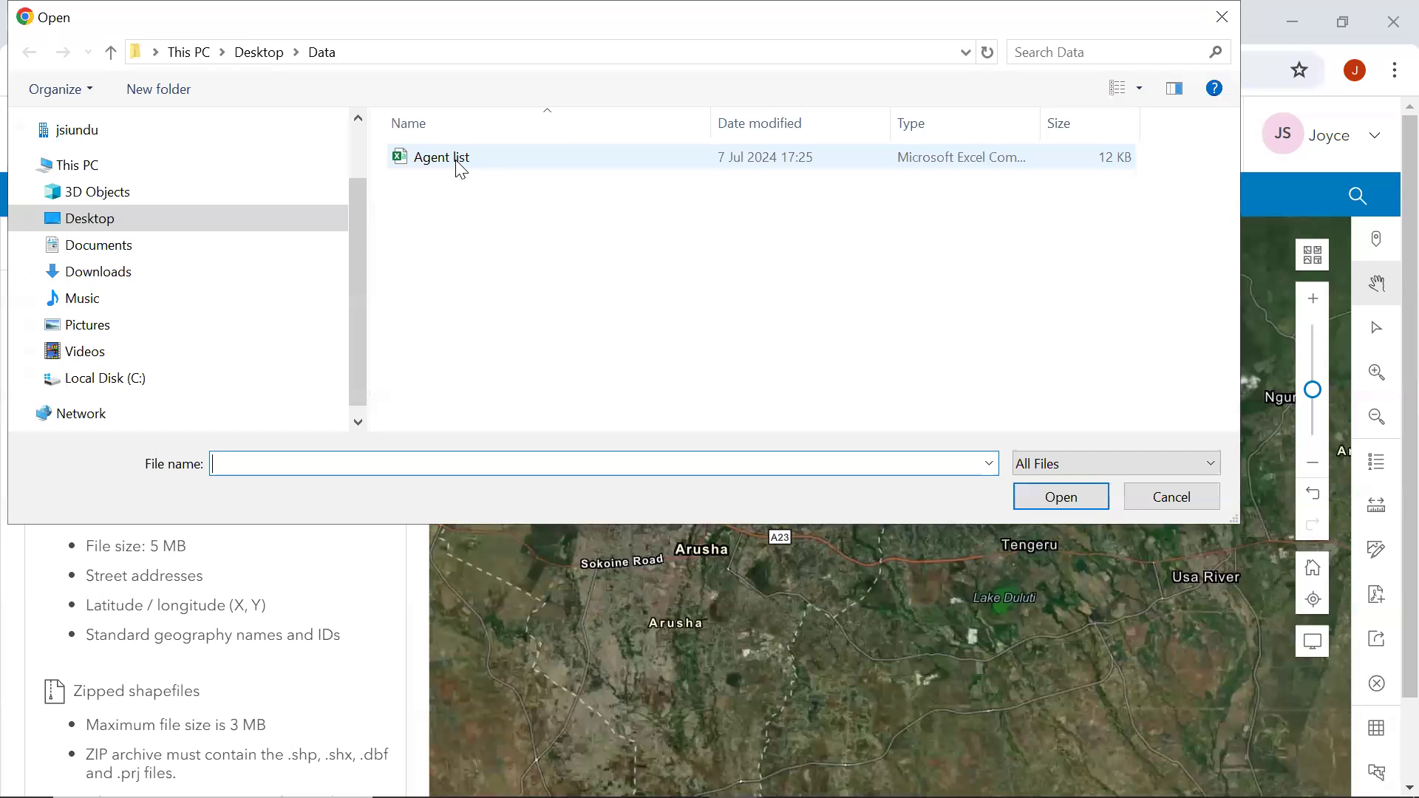
left_click(459, 167)
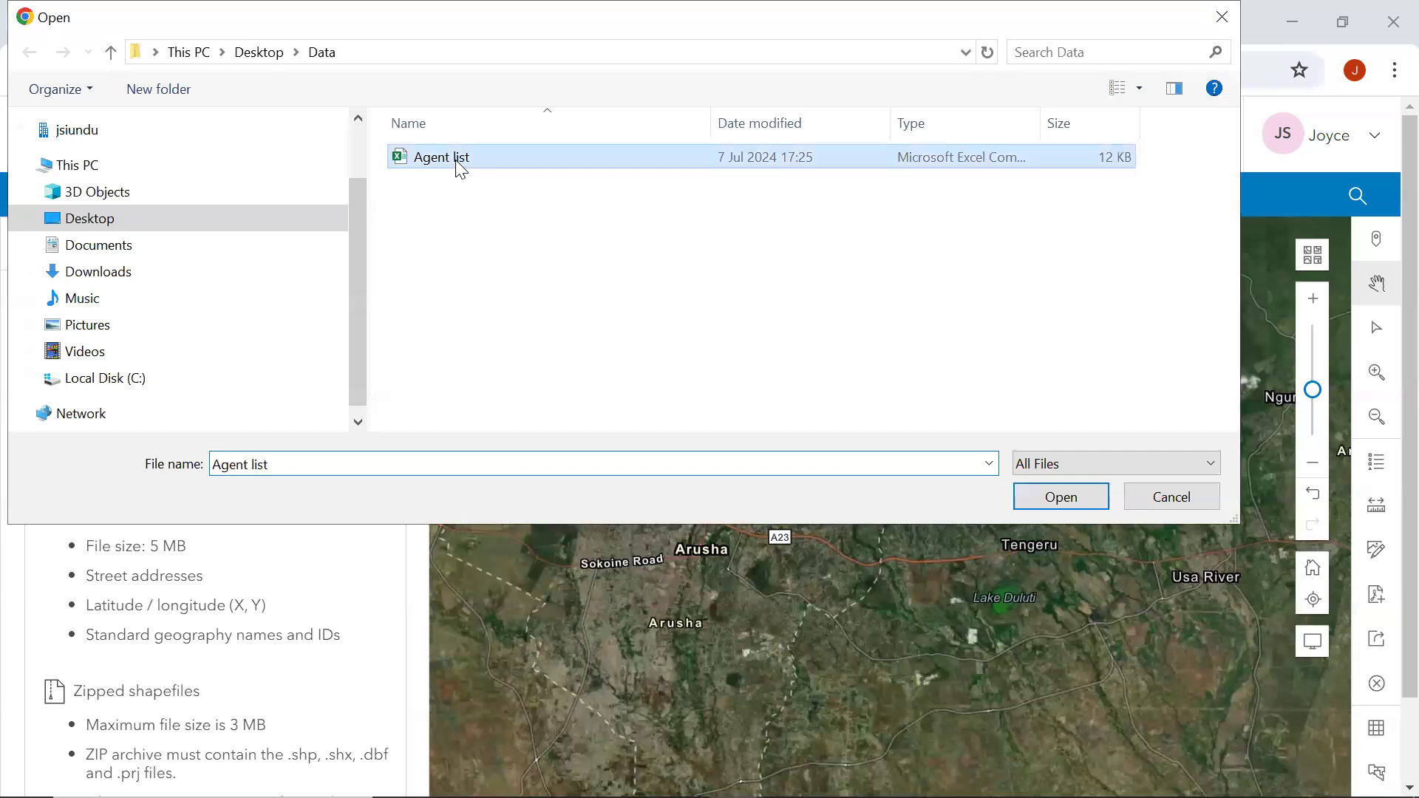
left_click(1079, 492)
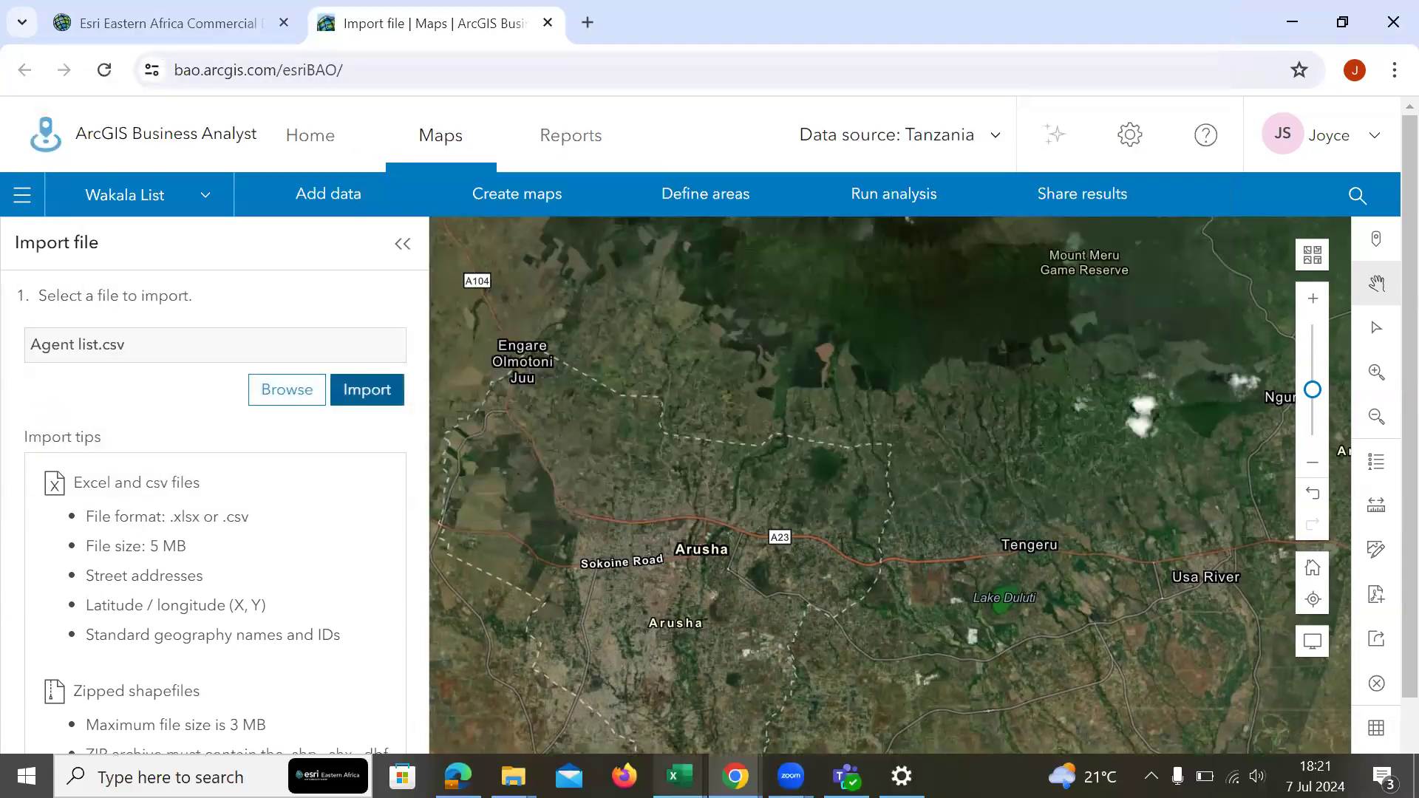
Look over the columns of the Agent list spreadsheet in Excel and return to the Business Analyst import in Chrome.
mouse_move(679, 776)
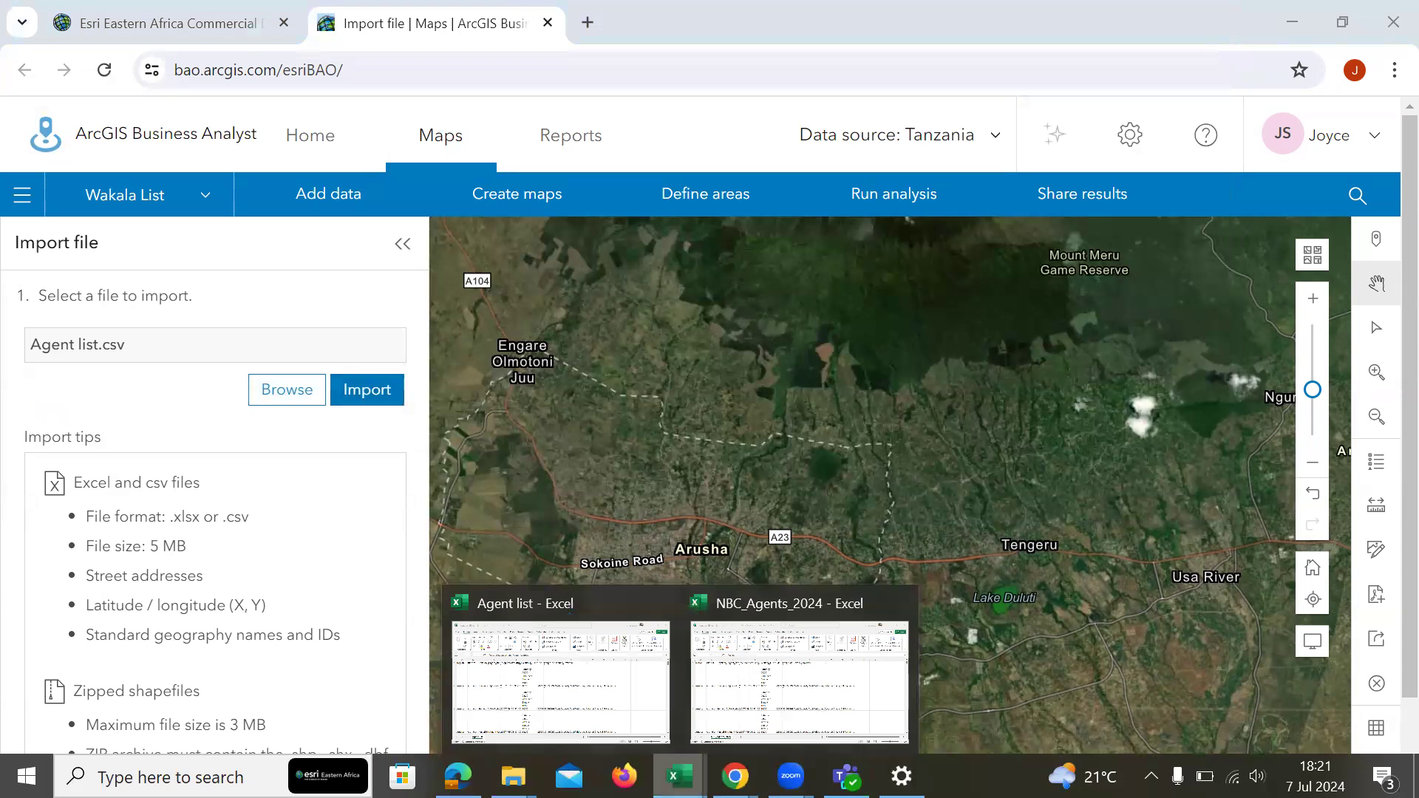
left_click(593, 689)
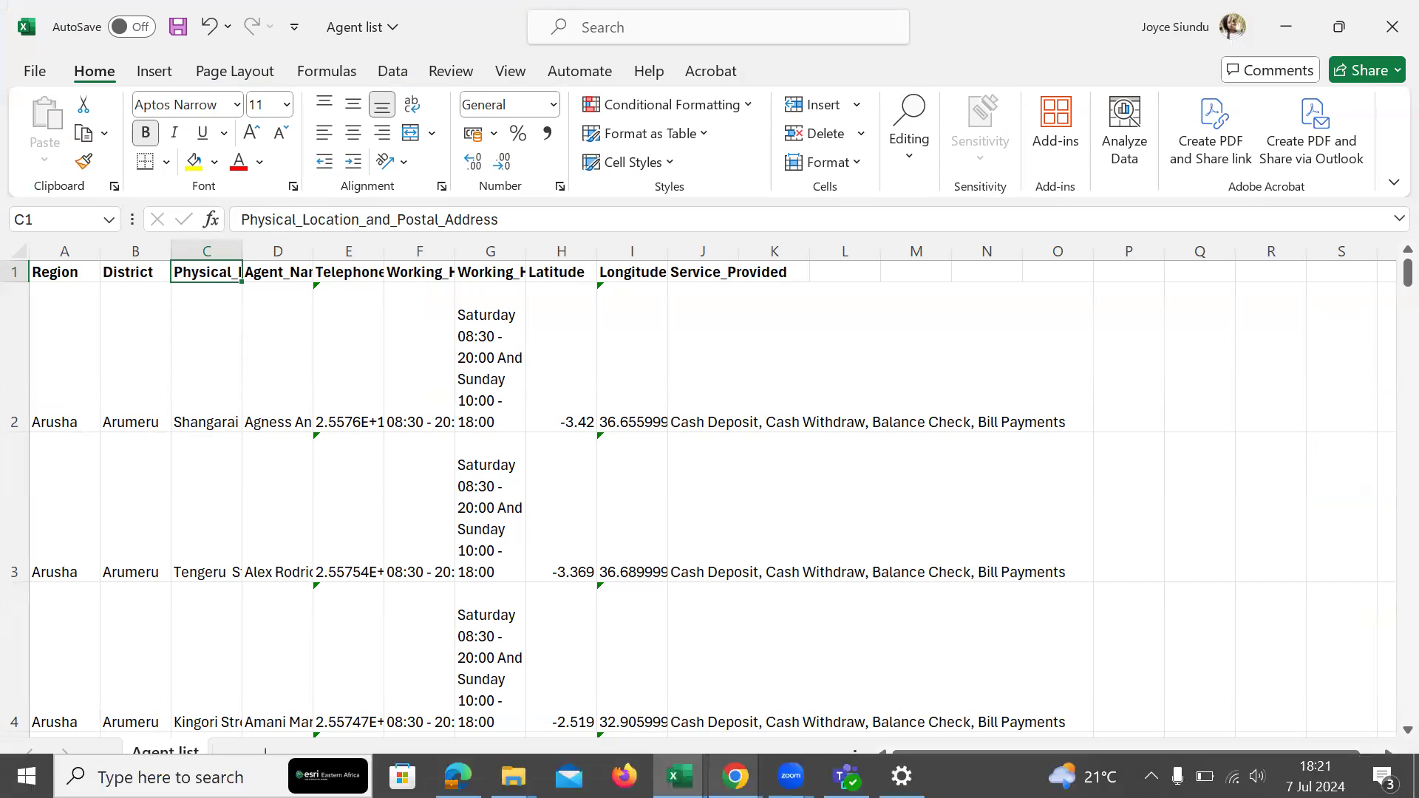
mouse_move(735, 776)
left_click(819, 674)
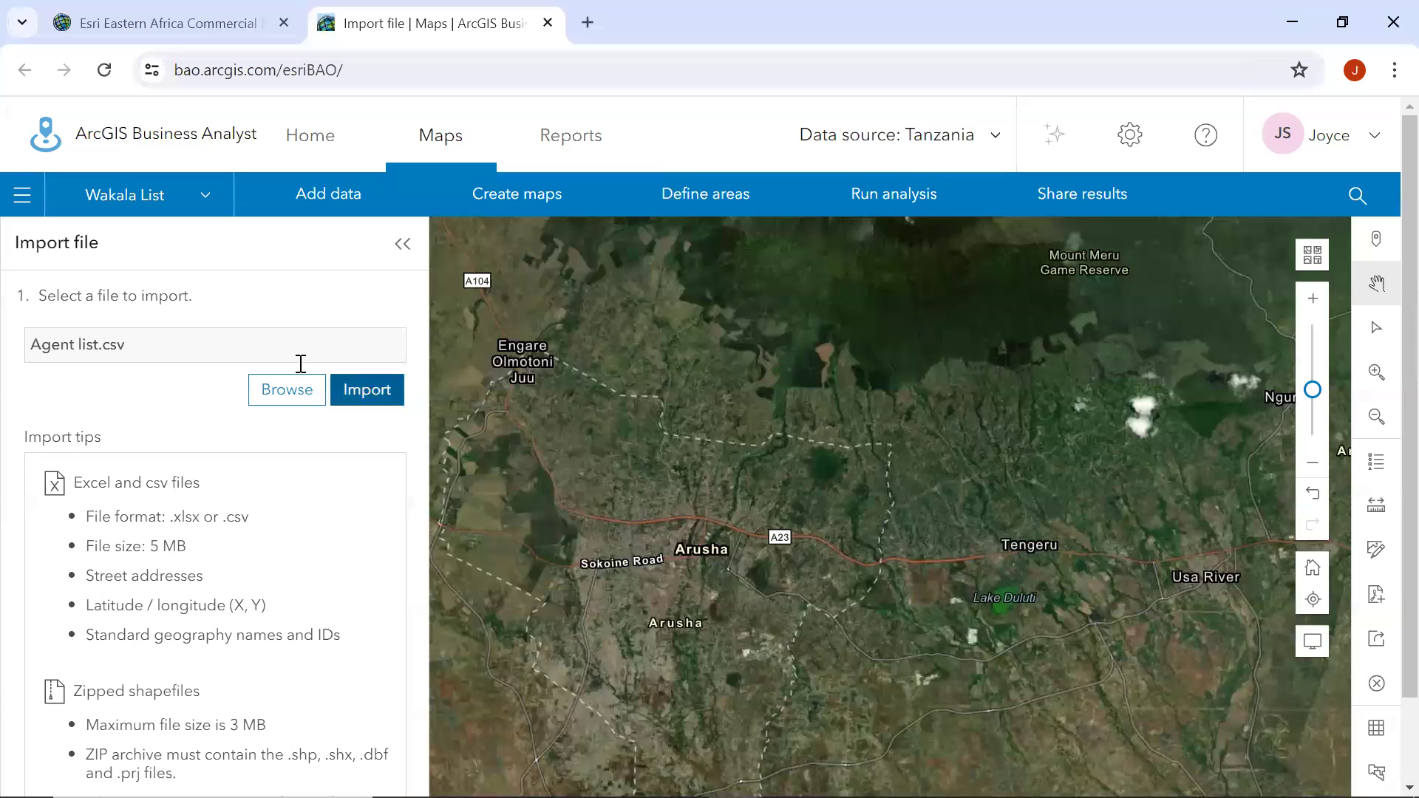
Import the file as point locations and accept the suggested column matches, including Latitude and Longitude.
left_click(356, 387)
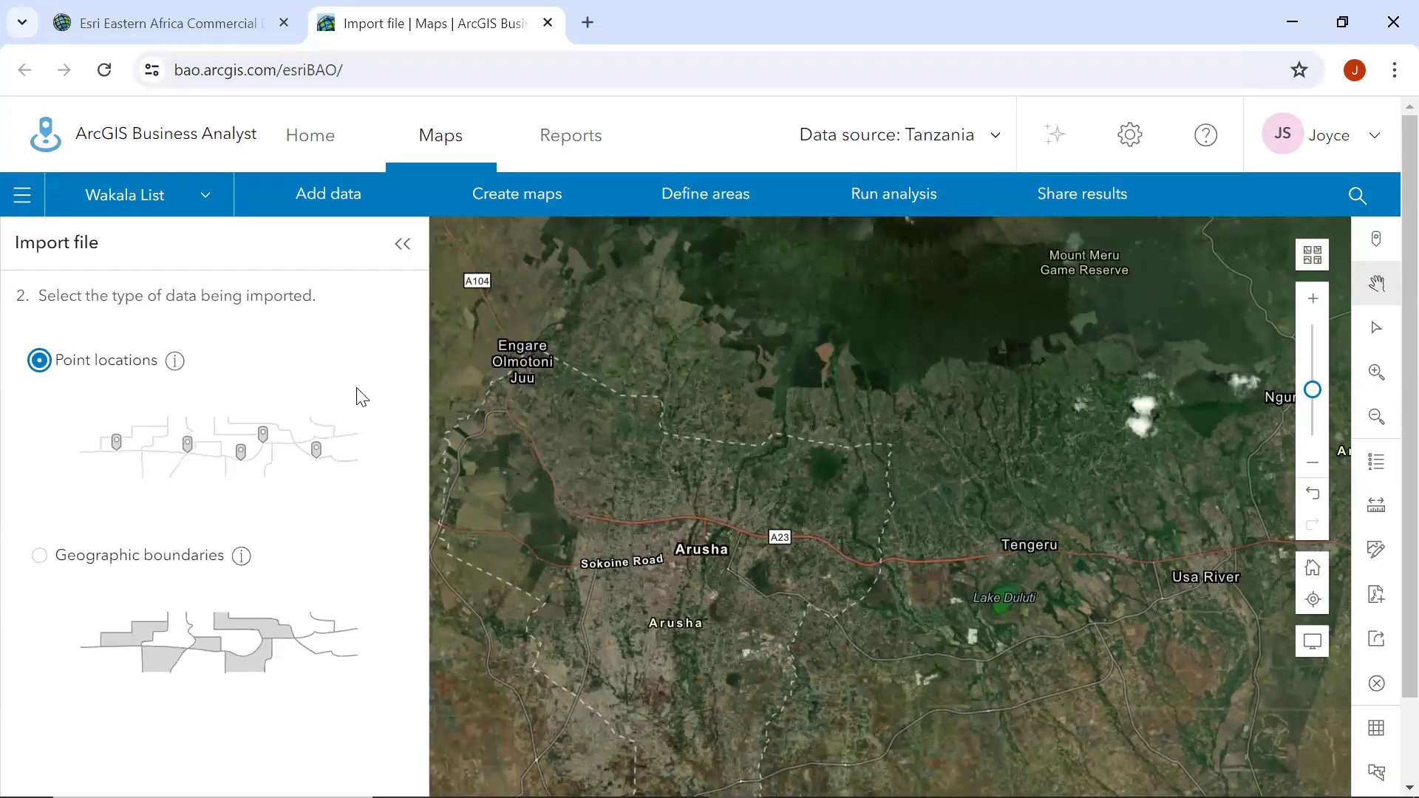
scroll(252, 524, "down", 2)
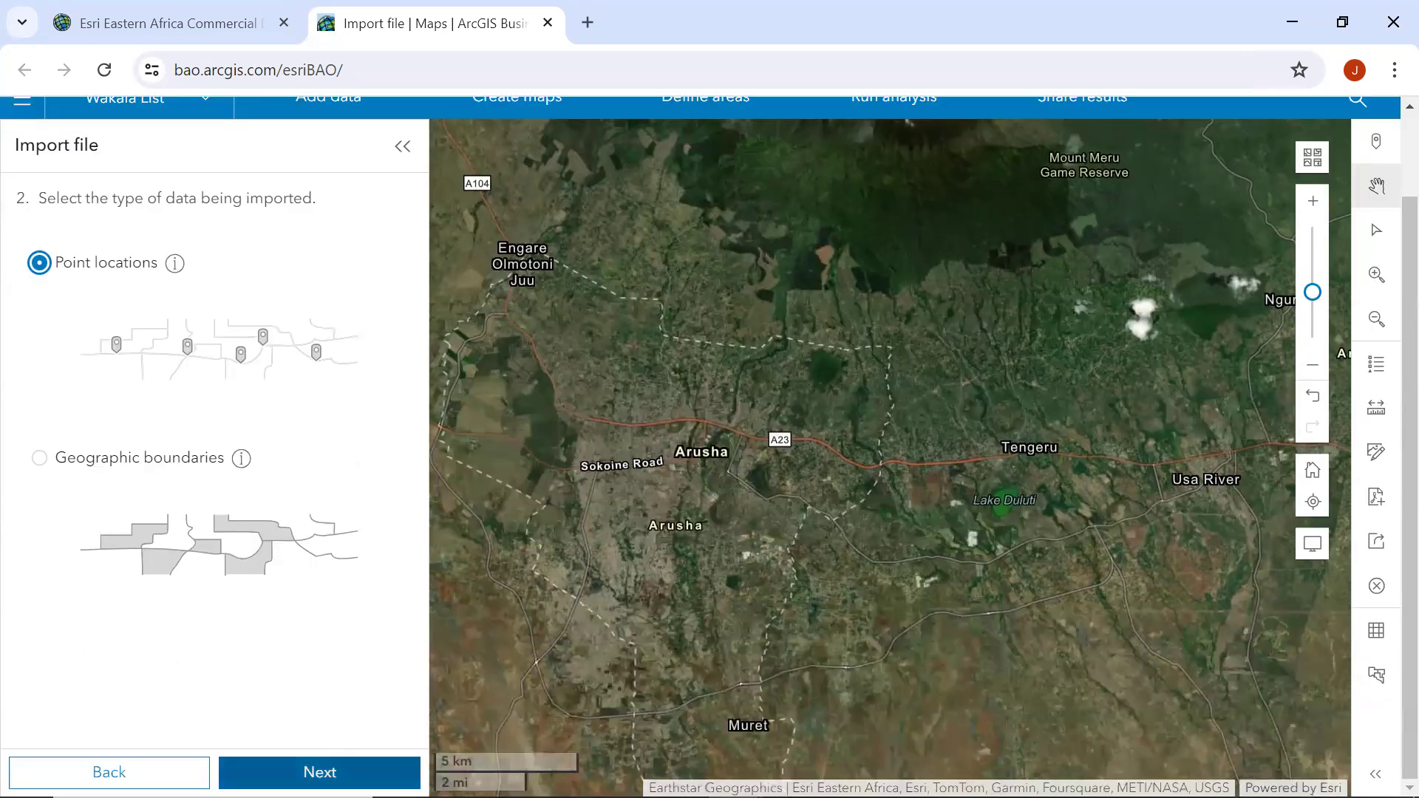
left_click(325, 772)
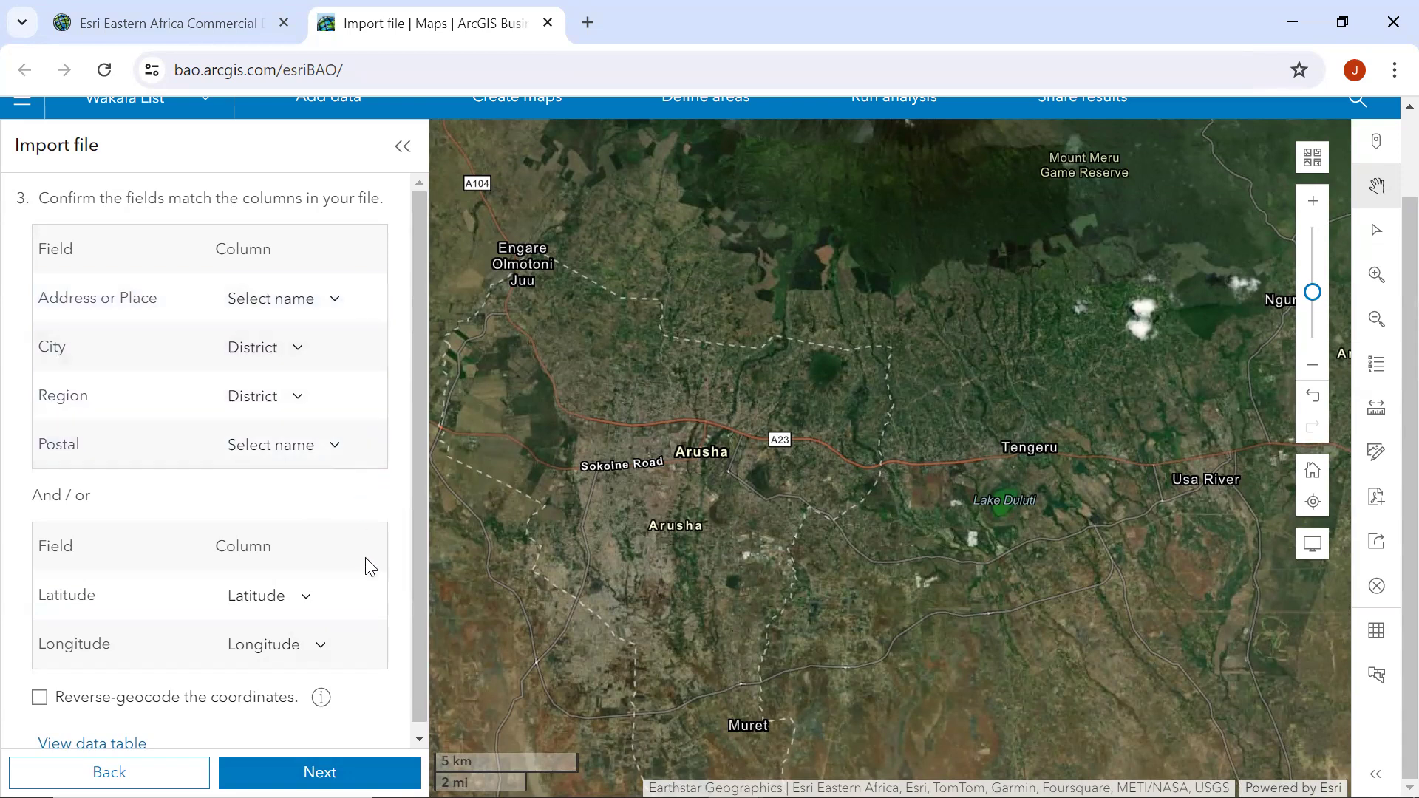
left_click(352, 757)
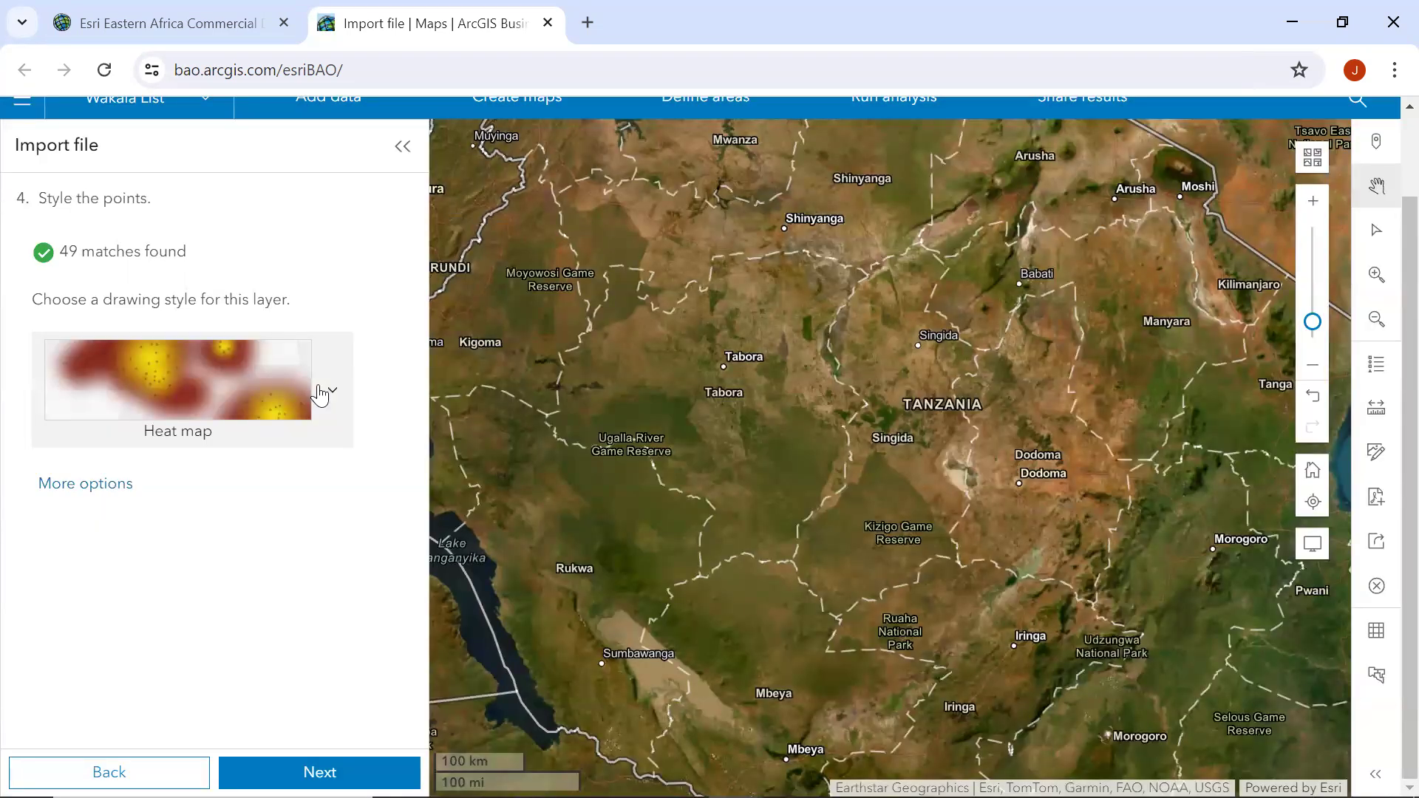
Set the layer's drawing style to Location (single symbol).
scroll(317, 396, "up", 2)
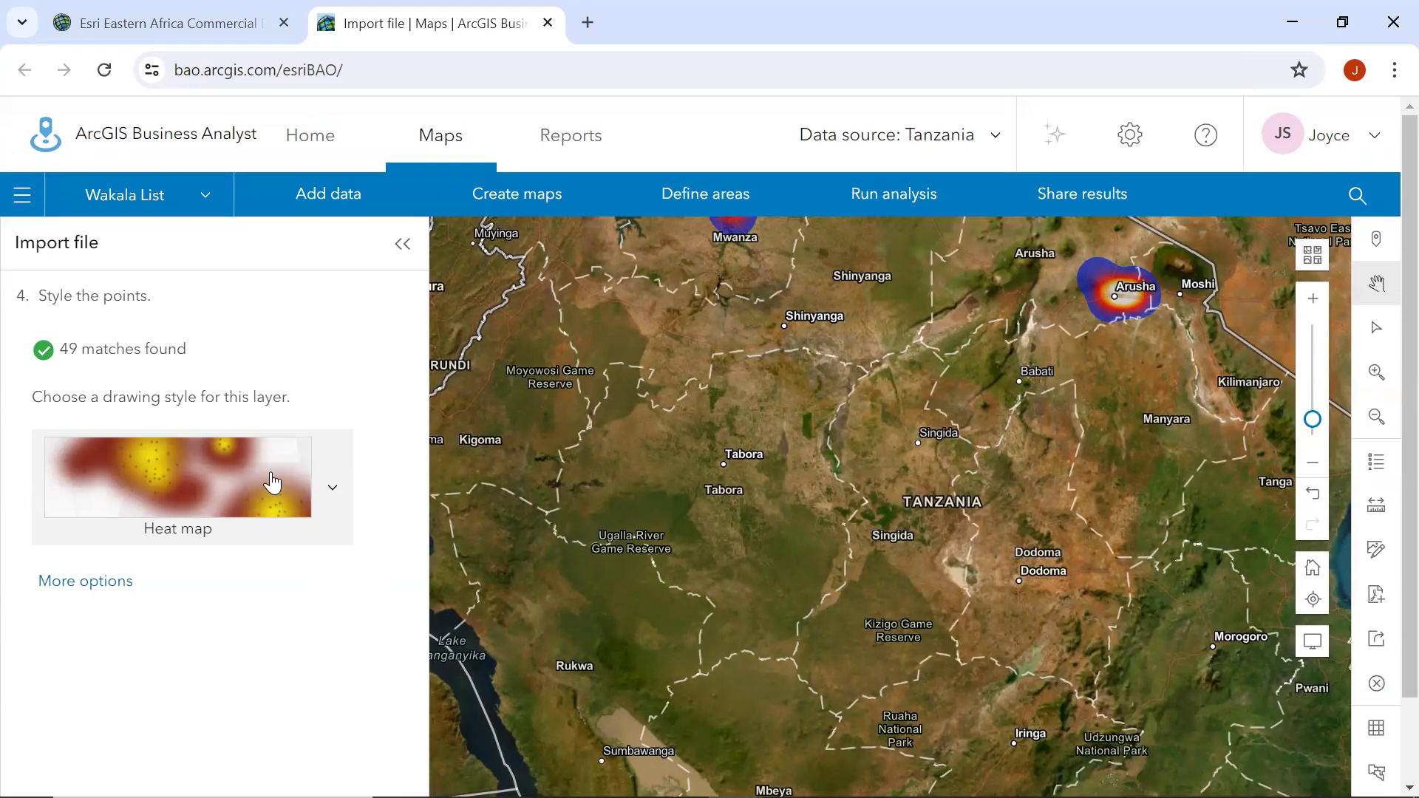
left_click(332, 492)
scroll(606, 521, "up", 3)
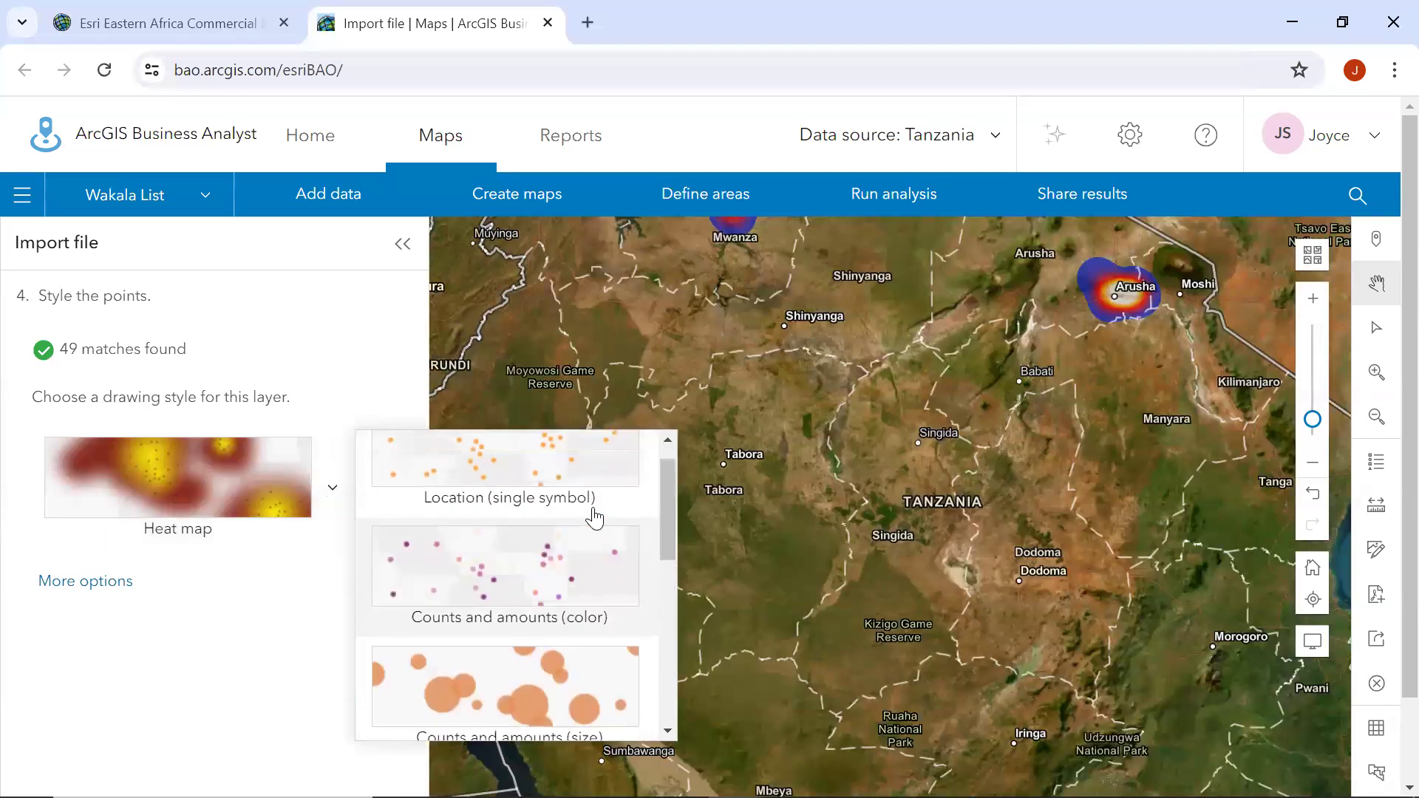
scroll(591, 510, "up", 1)
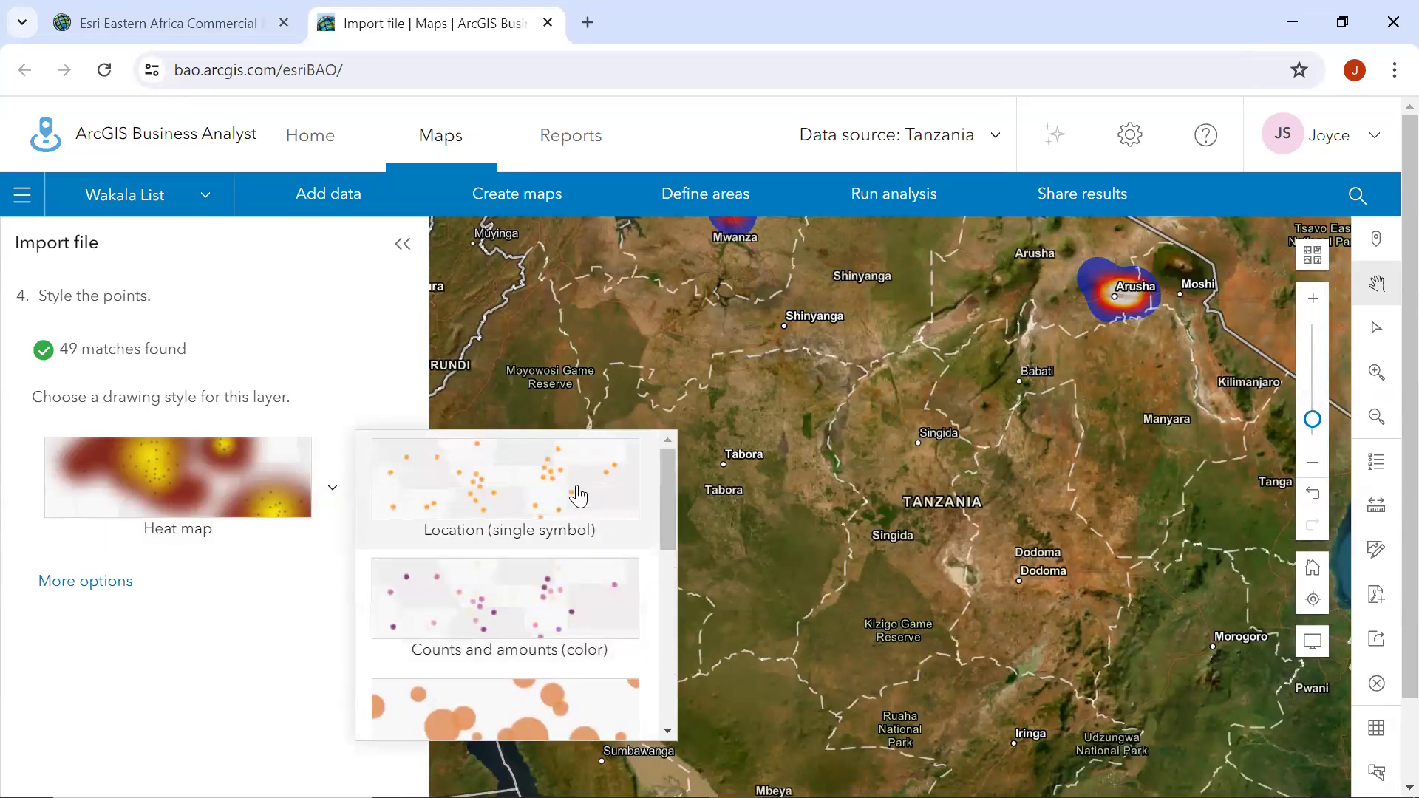
left_click(579, 497)
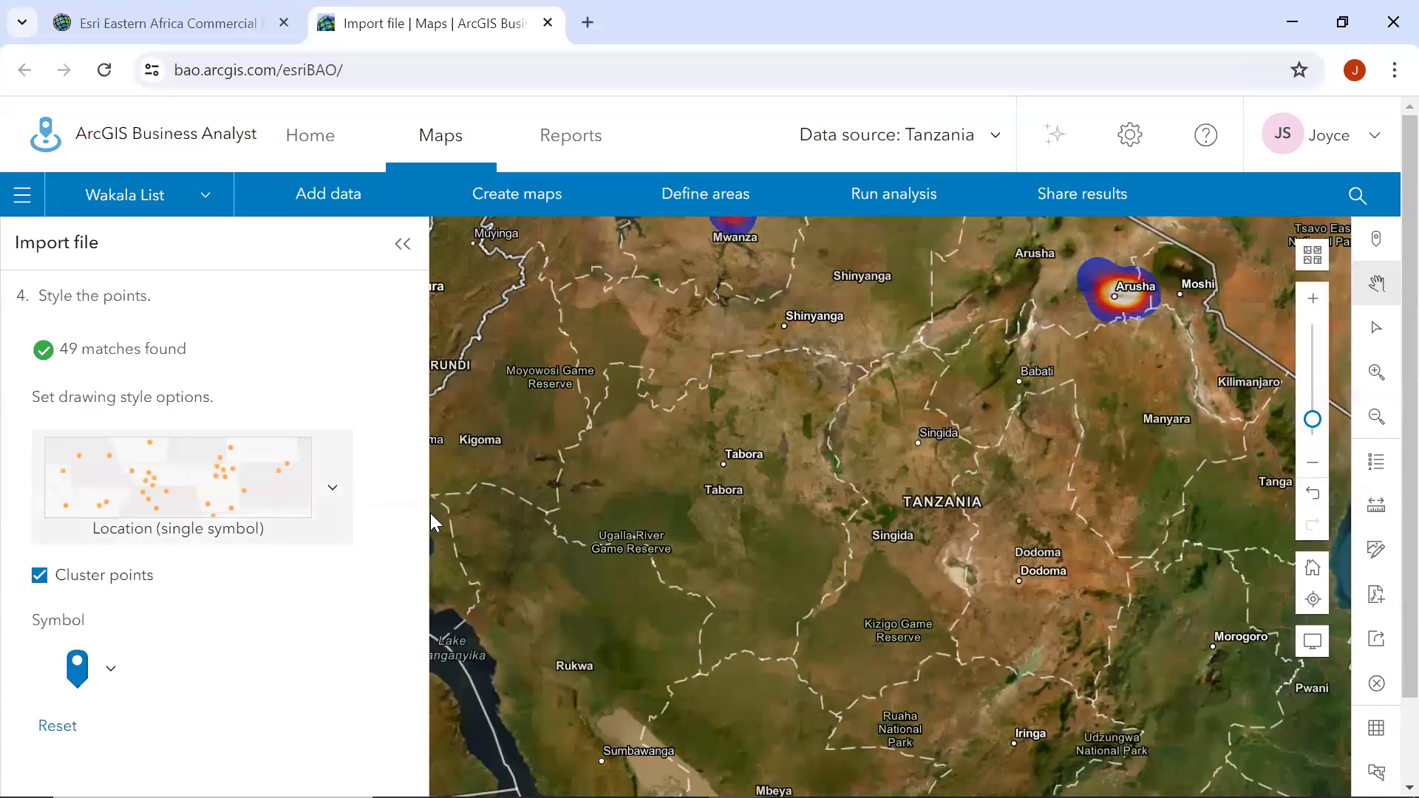
Browse the available drawing styles for the imported points and apply Heat map.
left_click(333, 489)
scroll(586, 597, "down", 1)
scroll(586, 598, "down", 3)
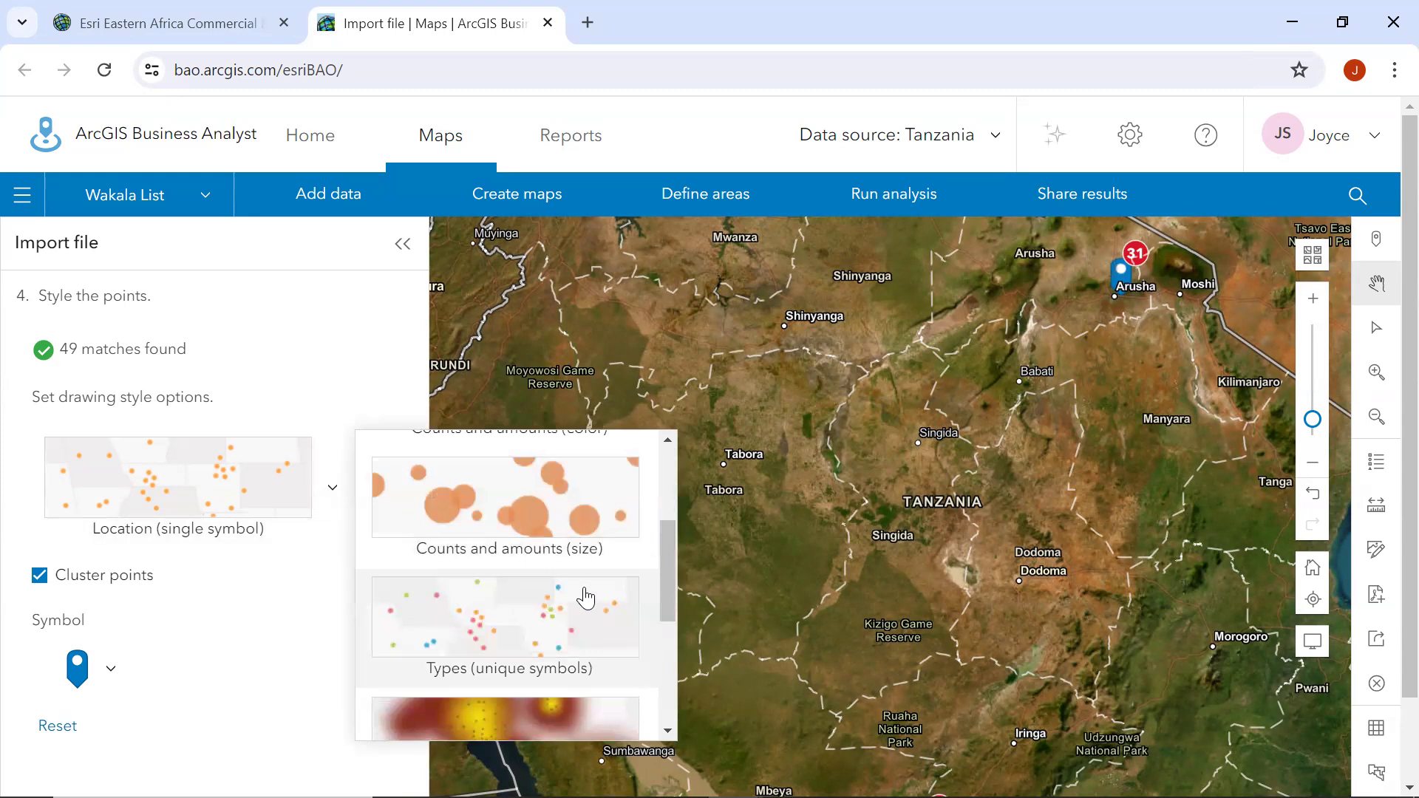
scroll(586, 597, "down", 3)
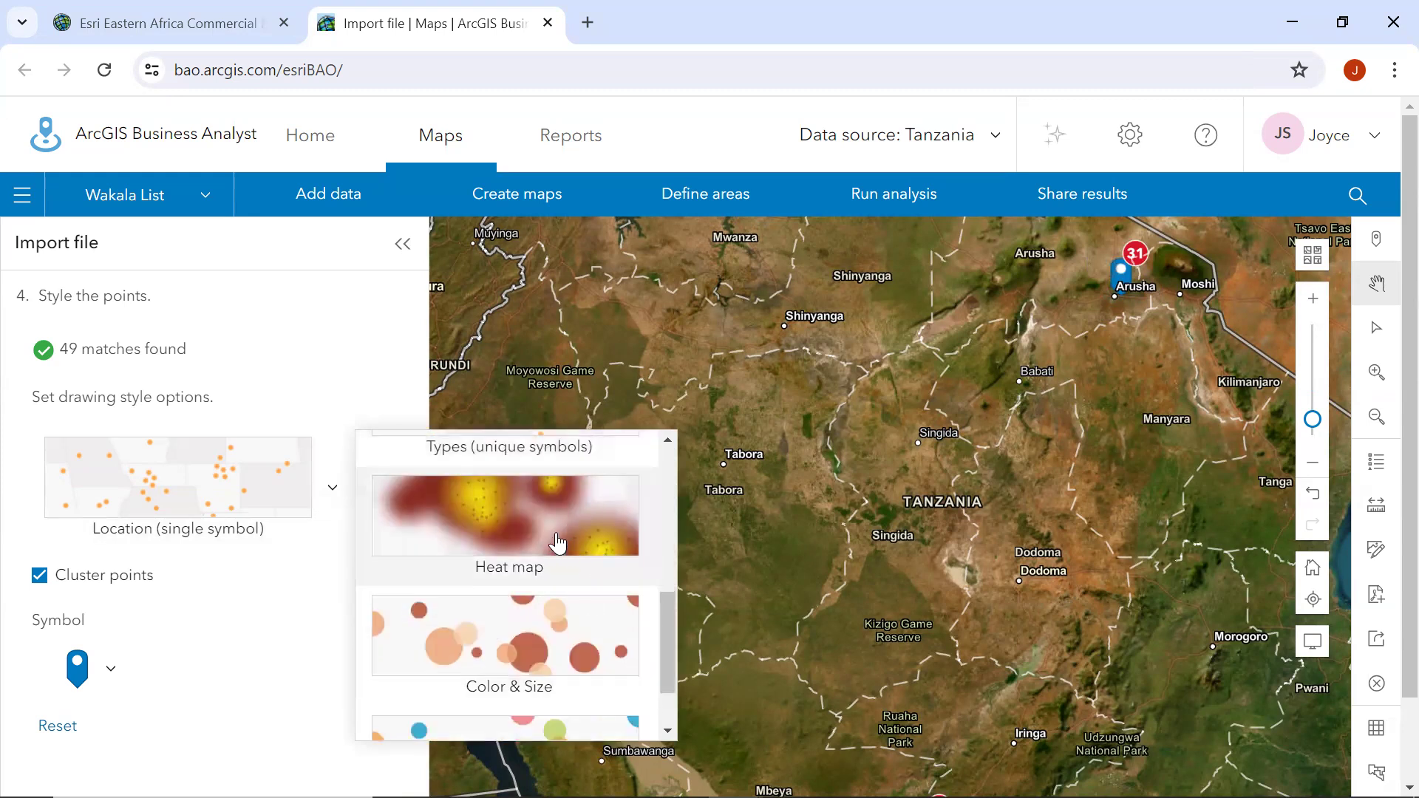
scroll(587, 606, "down", 1)
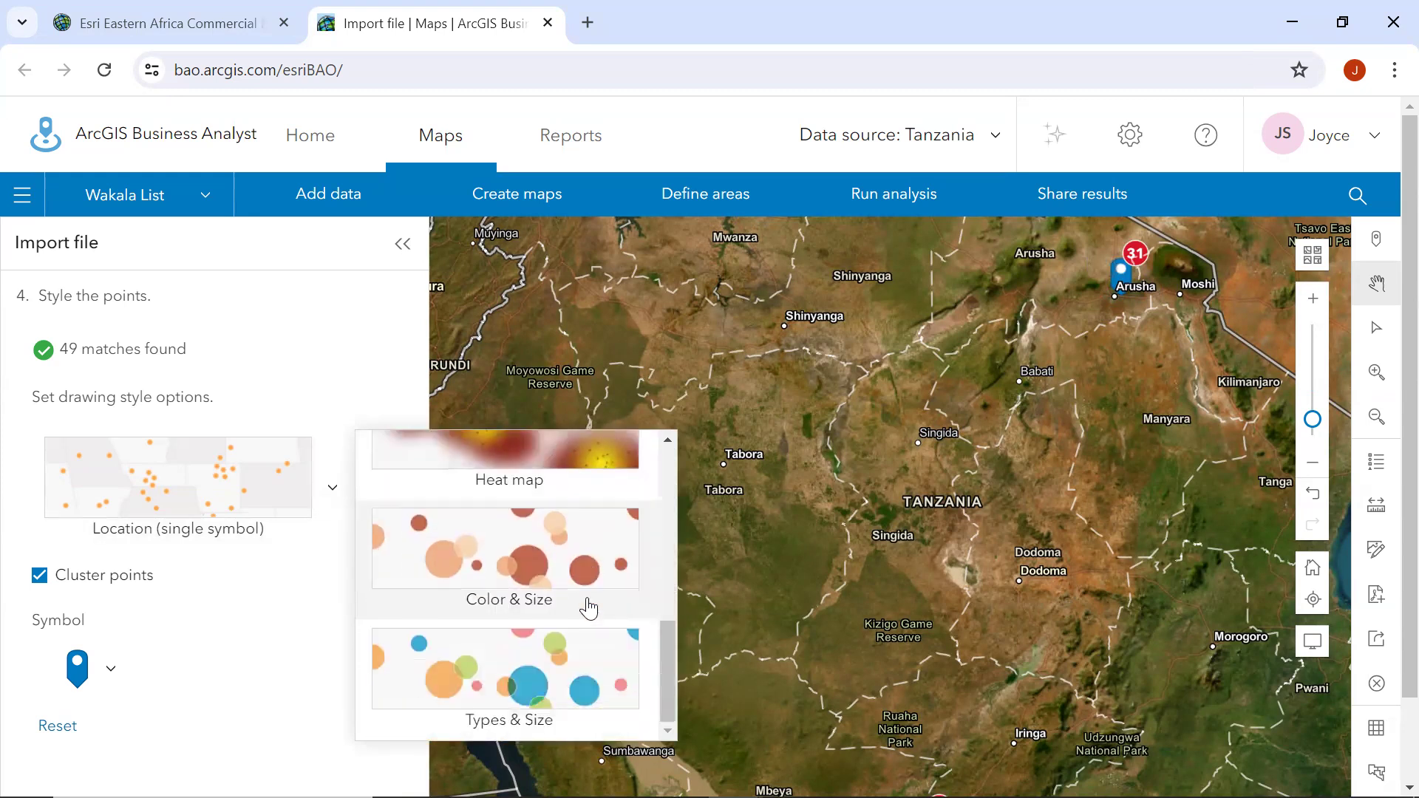
scroll(587, 603, "up", 3)
scroll(570, 628, "down", 2)
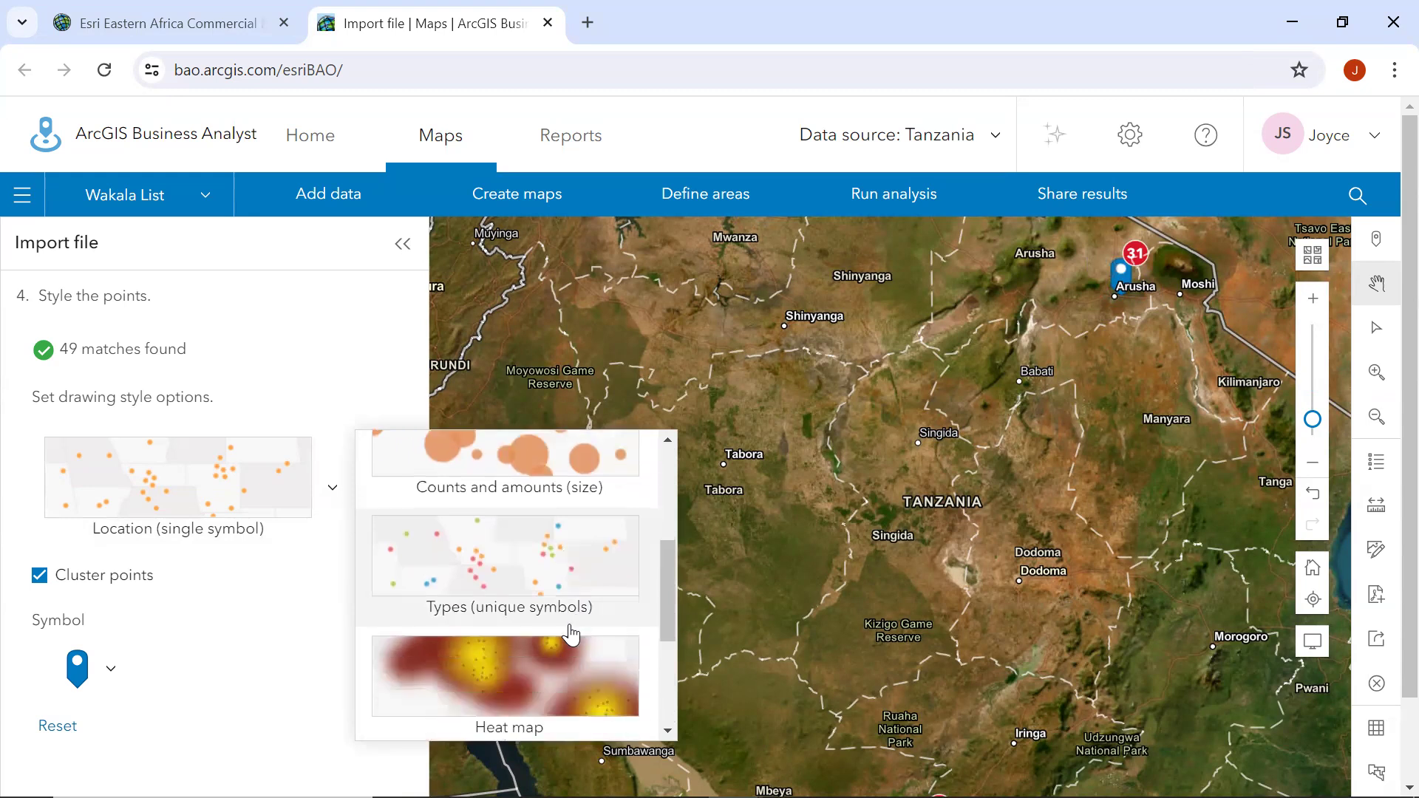
left_click(496, 646)
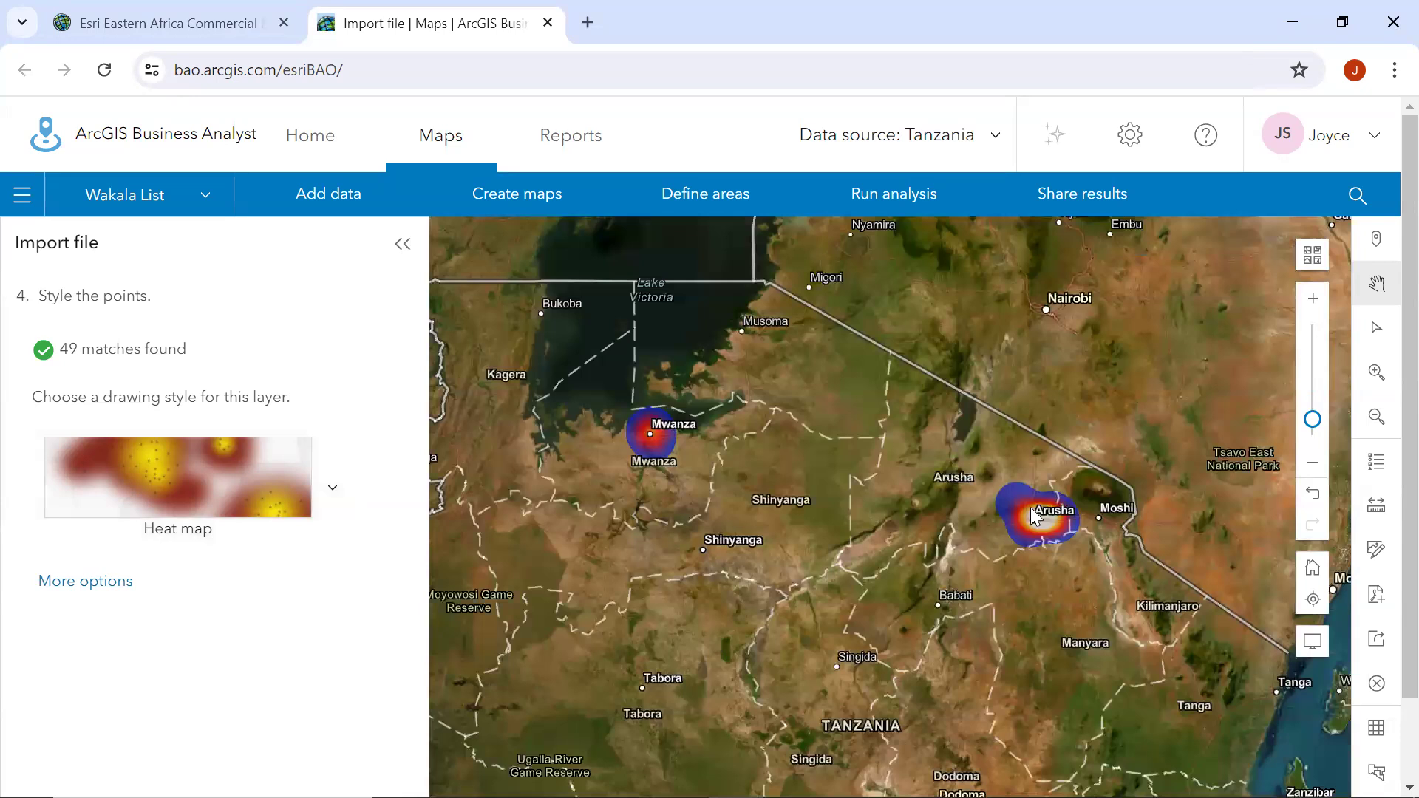
Examine the heat map's agent concentrations around Arusha and Mwanza at different zoom levels.
scroll(1041, 504, "up", 1)
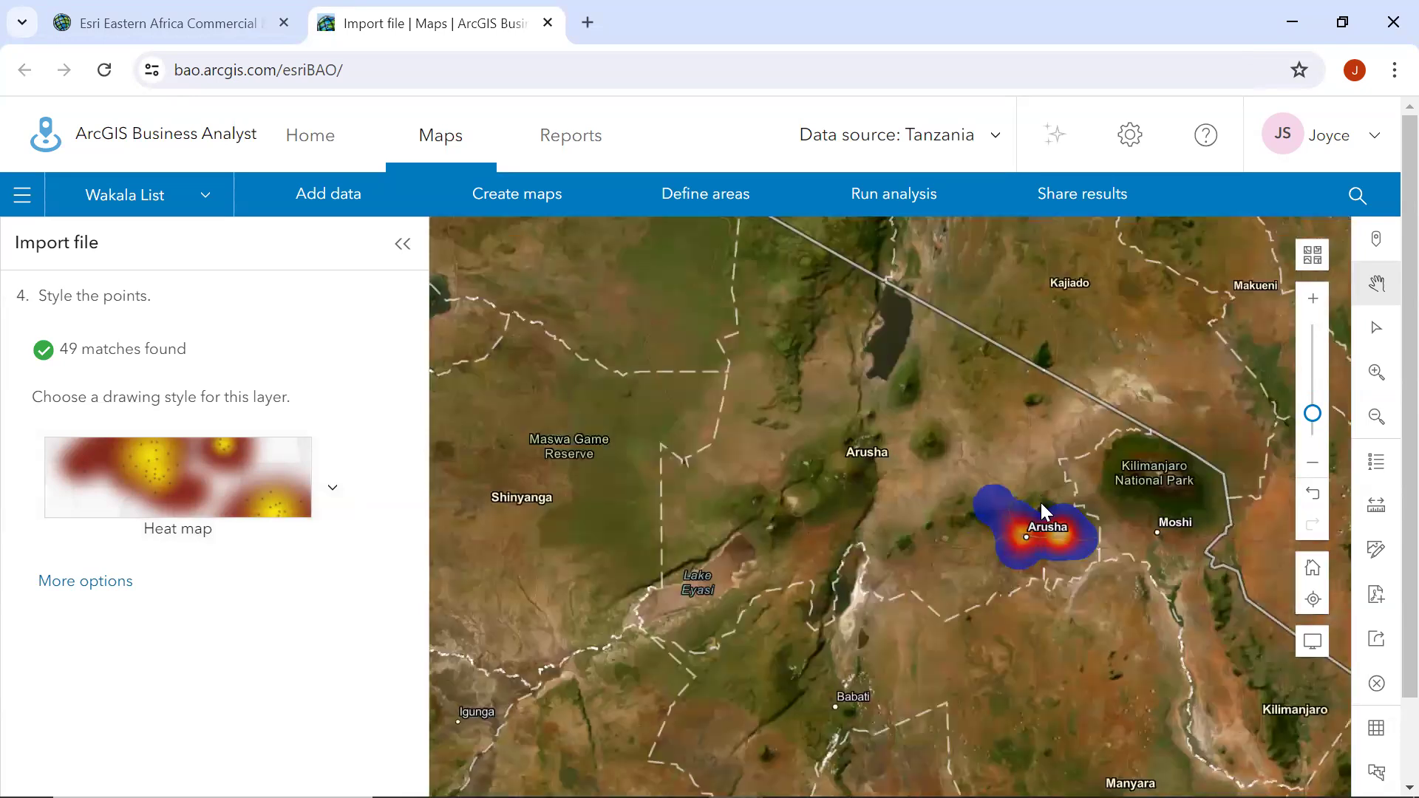
scroll(1042, 509, "down", 1)
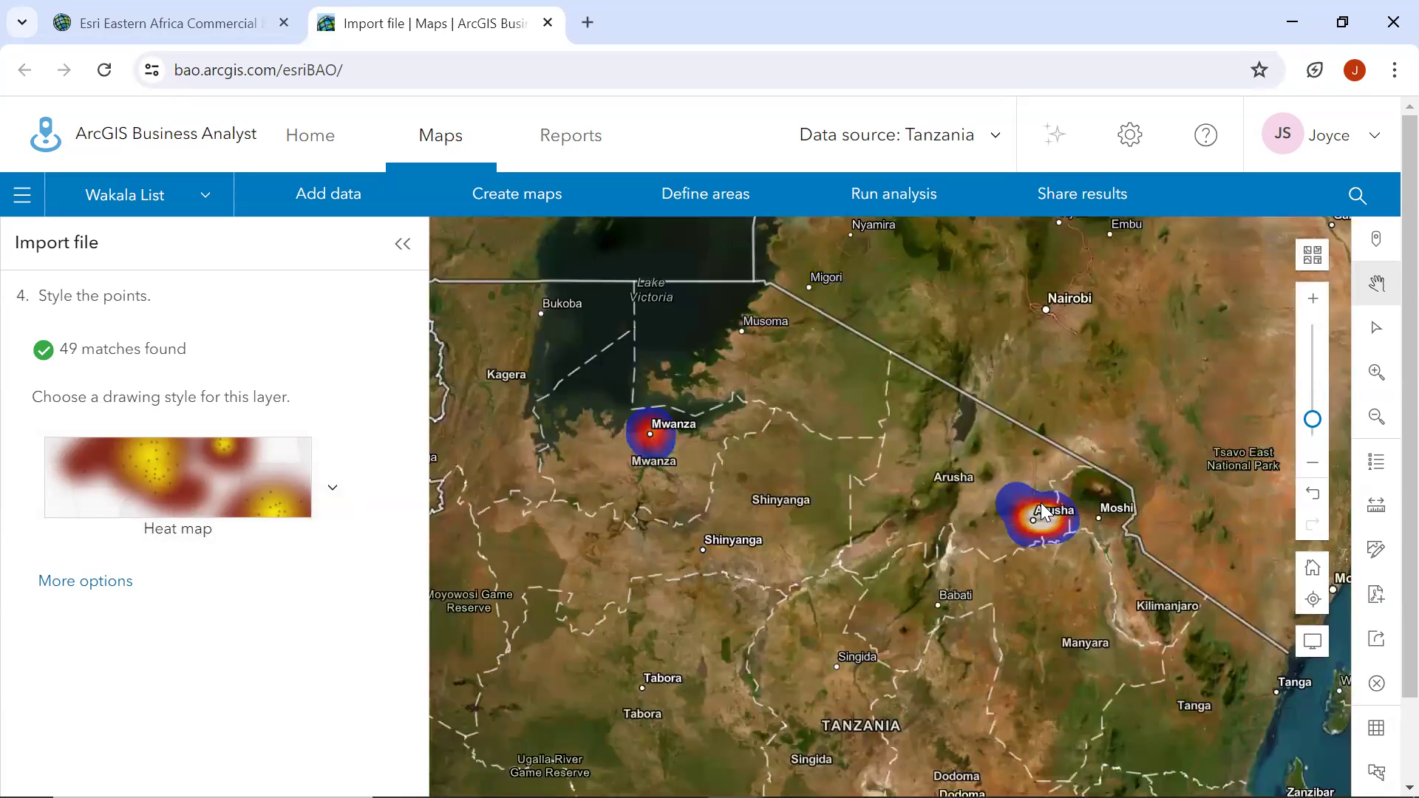
scroll(652, 444, "up", 1)
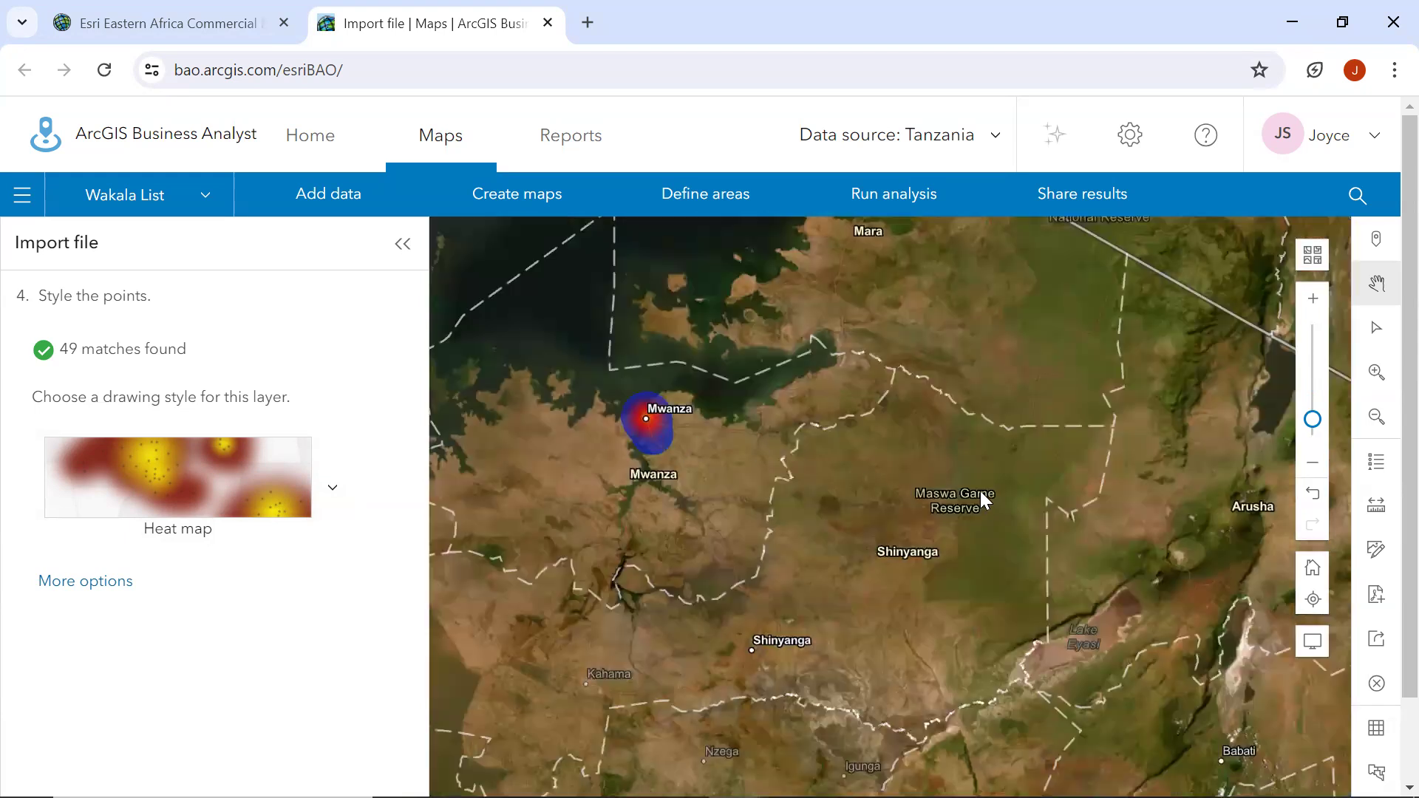
scroll(811, 491, "down", 1)
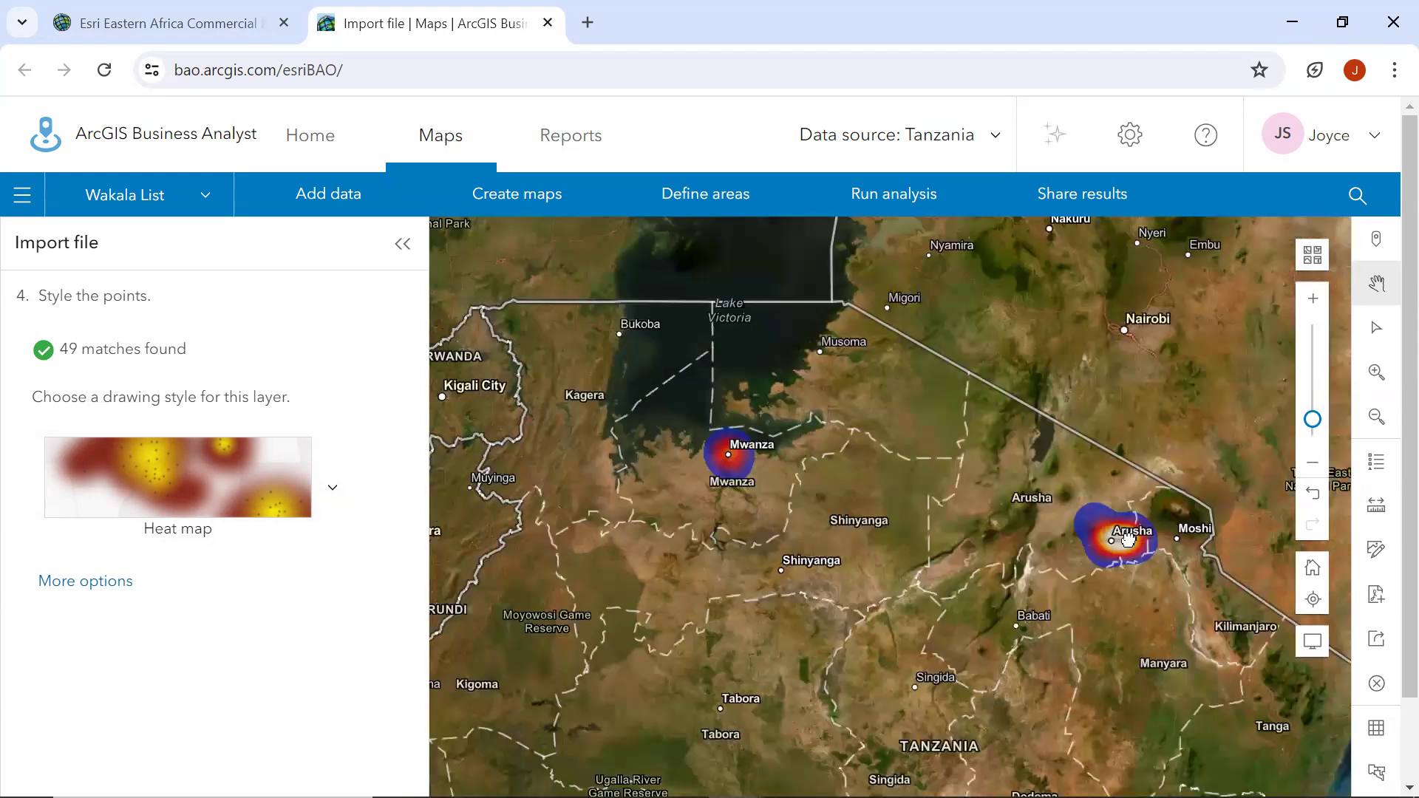
scroll(1115, 525, "up", 2)
scroll(1096, 545, "down", 1)
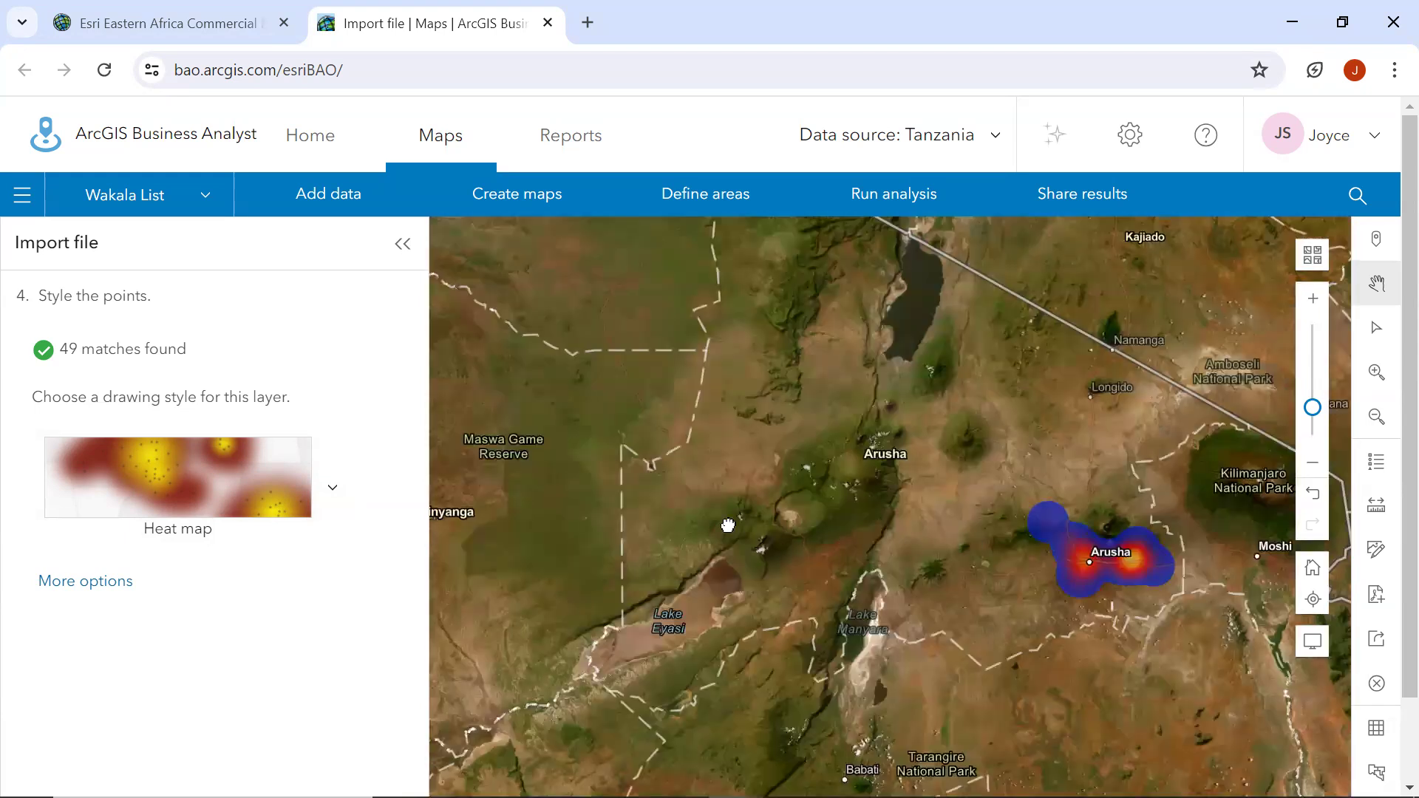
scroll(729, 525, "down", 1)
Accept the point style and choose to create and save sites for all points using drive time.
scroll(269, 595, "down", 1)
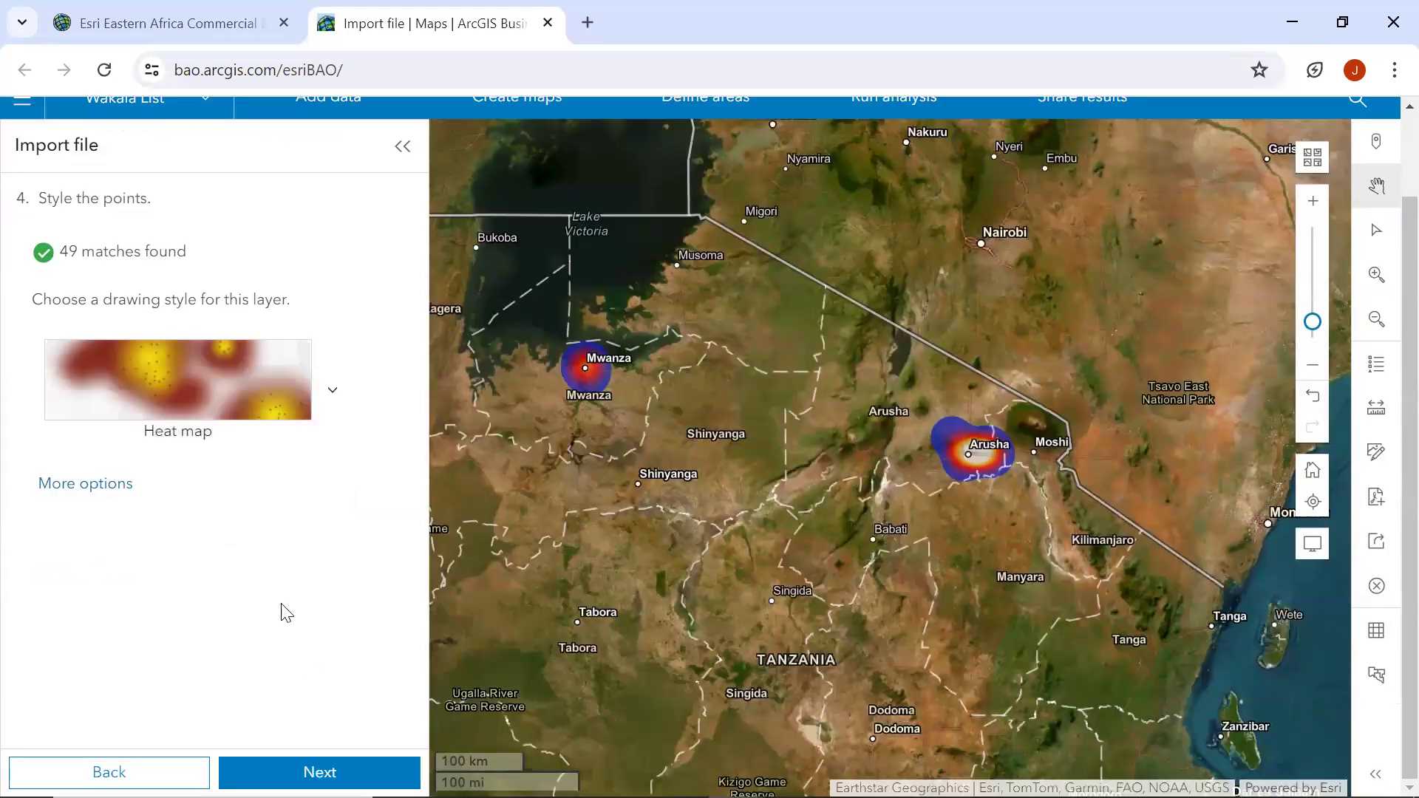
left_click(319, 772)
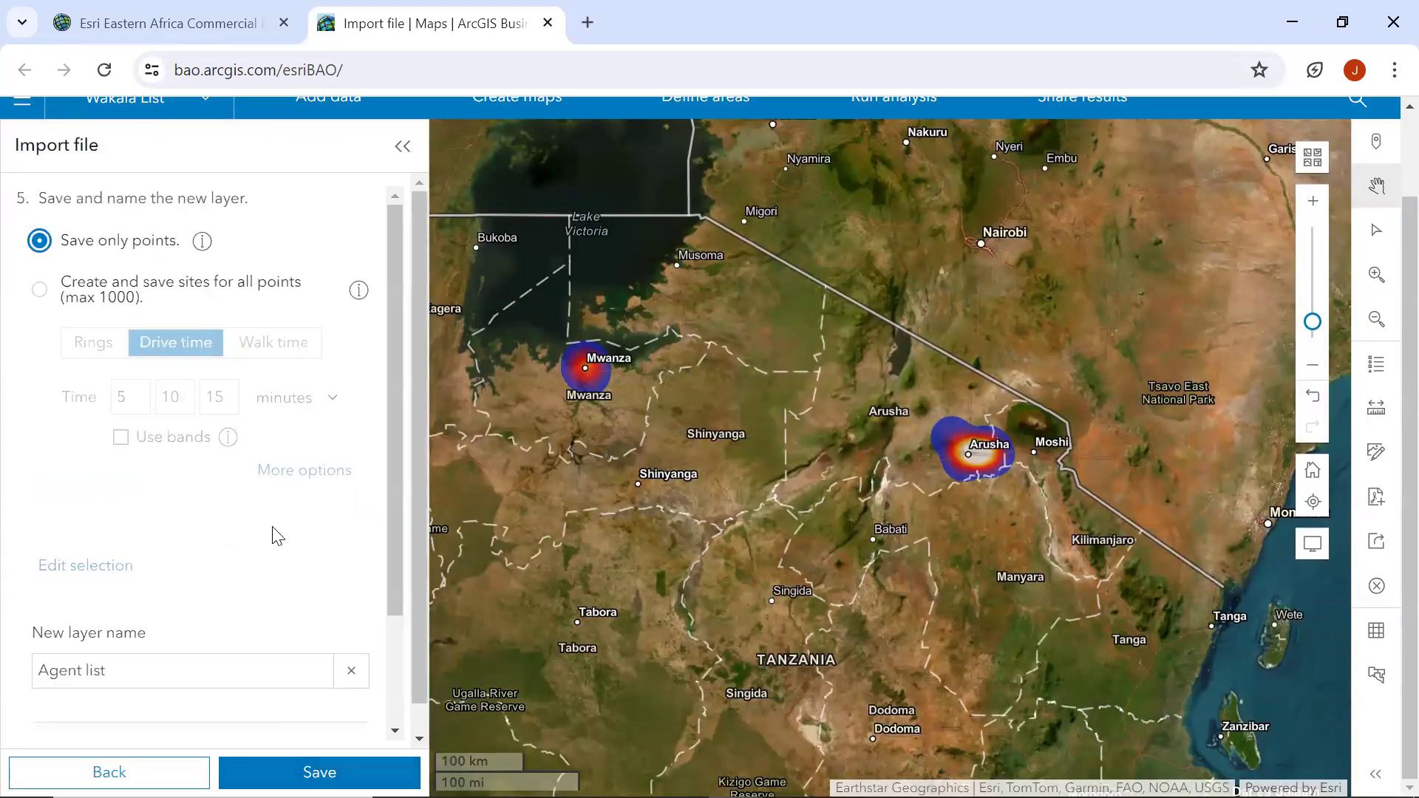
scroll(276, 534, "up", 1)
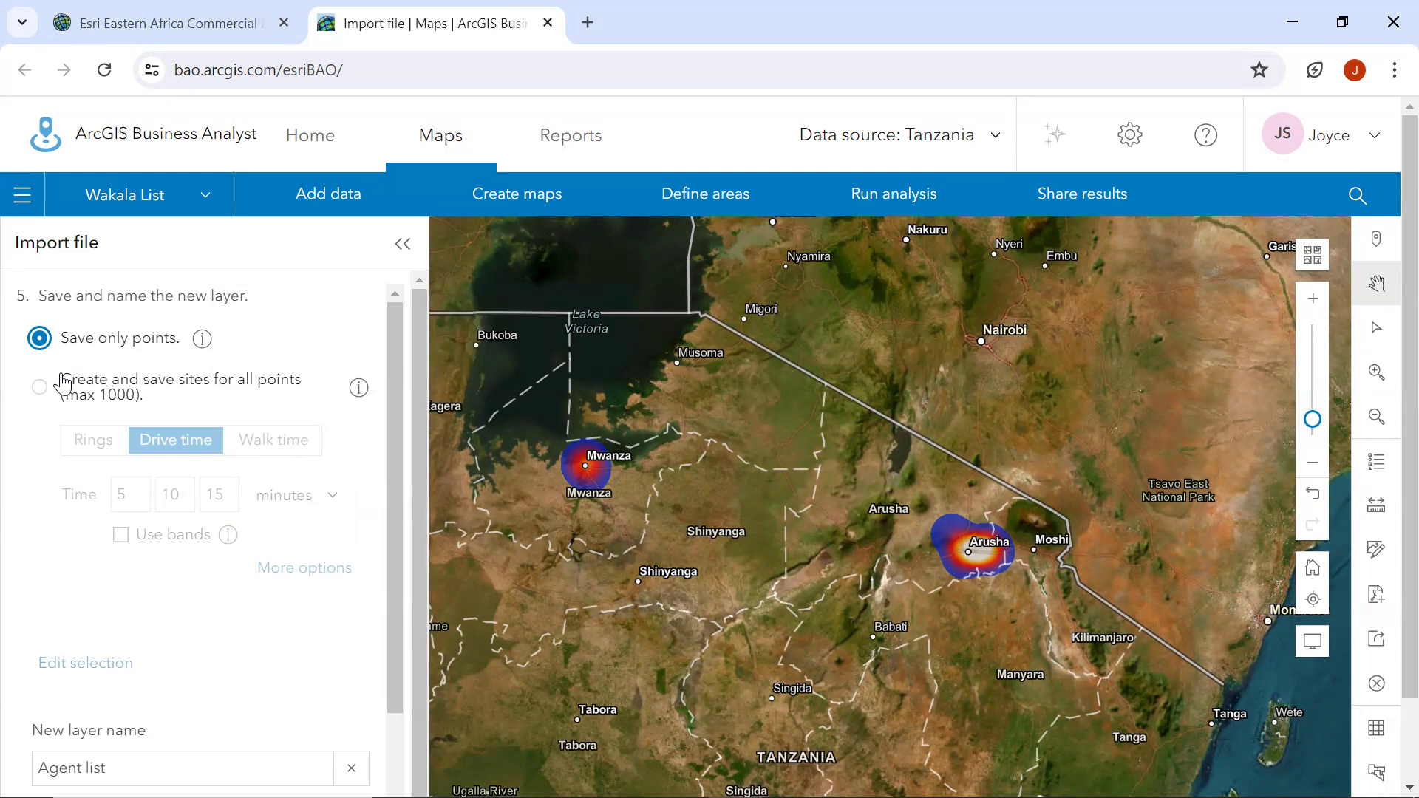
left_click(39, 388)
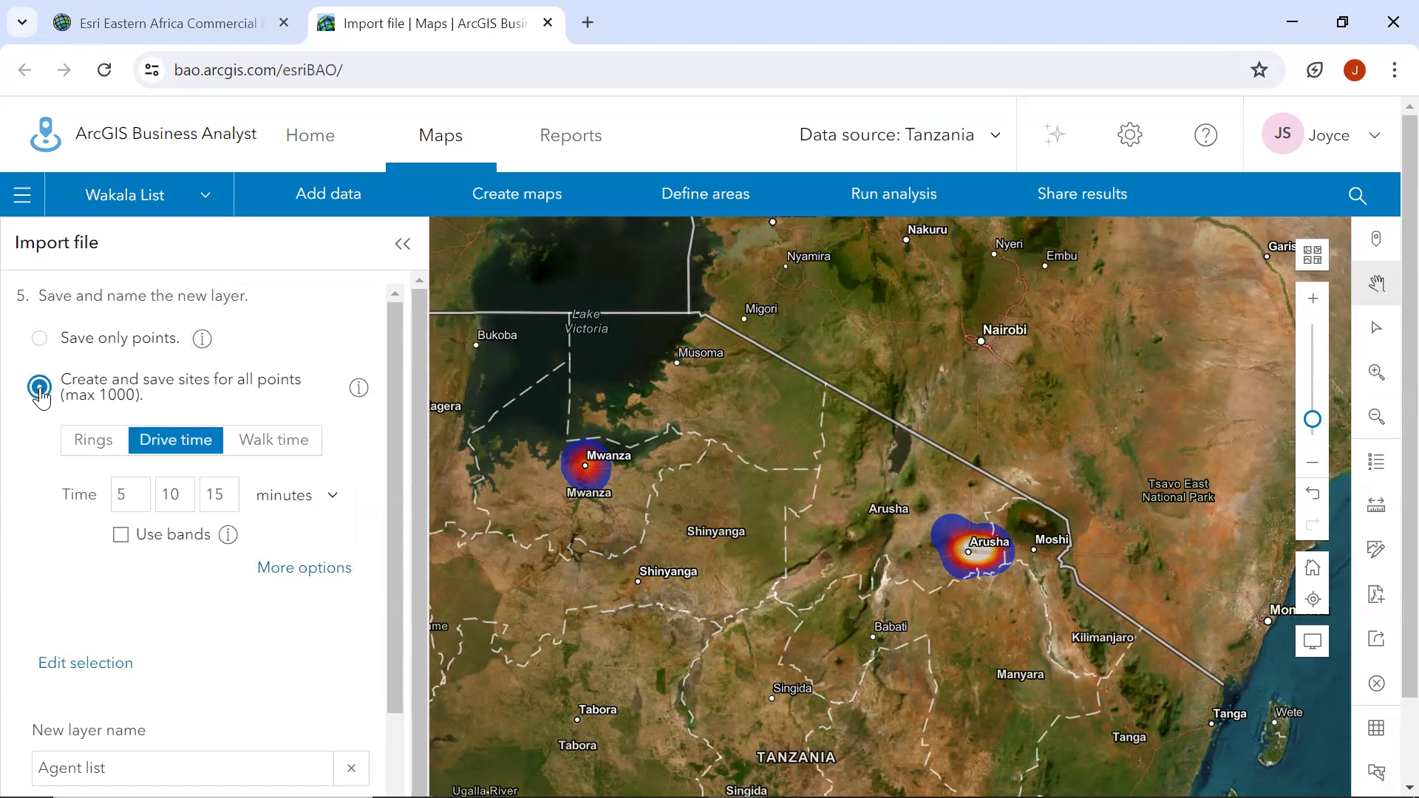
left_click(96, 442)
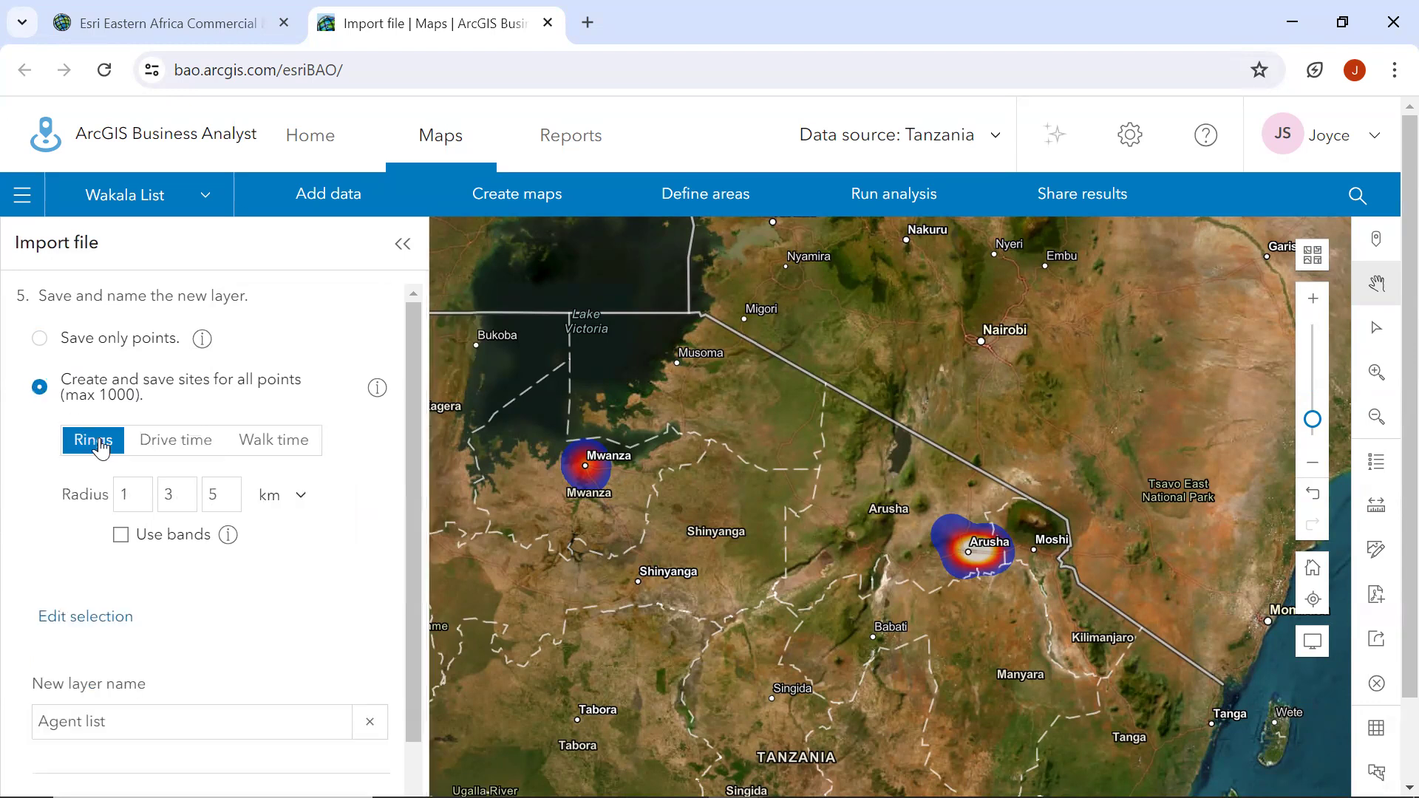
left_click(186, 443)
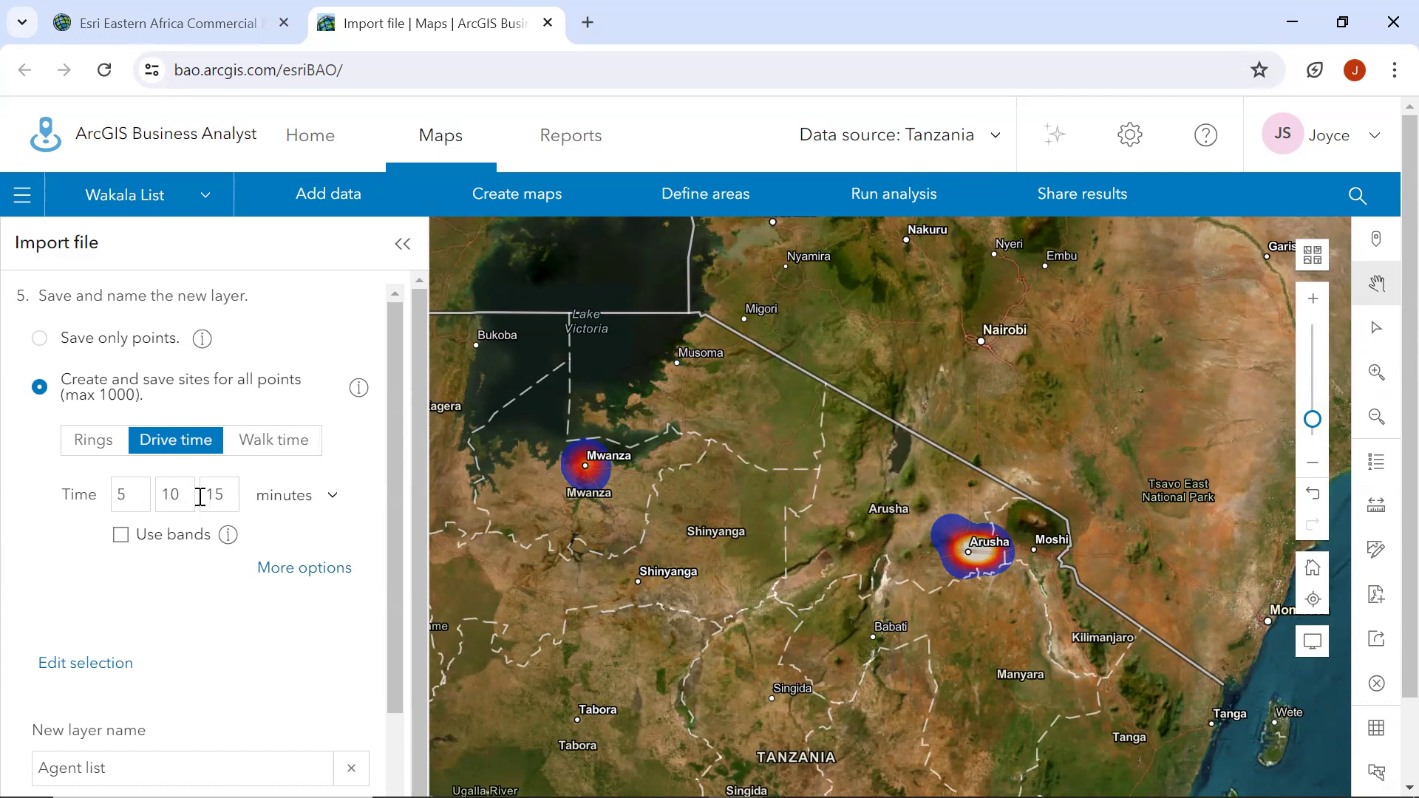
Save the layer as Agent list with drive-time sites of 5, 10 and 15 minutes.
scroll(324, 476, "down", 2)
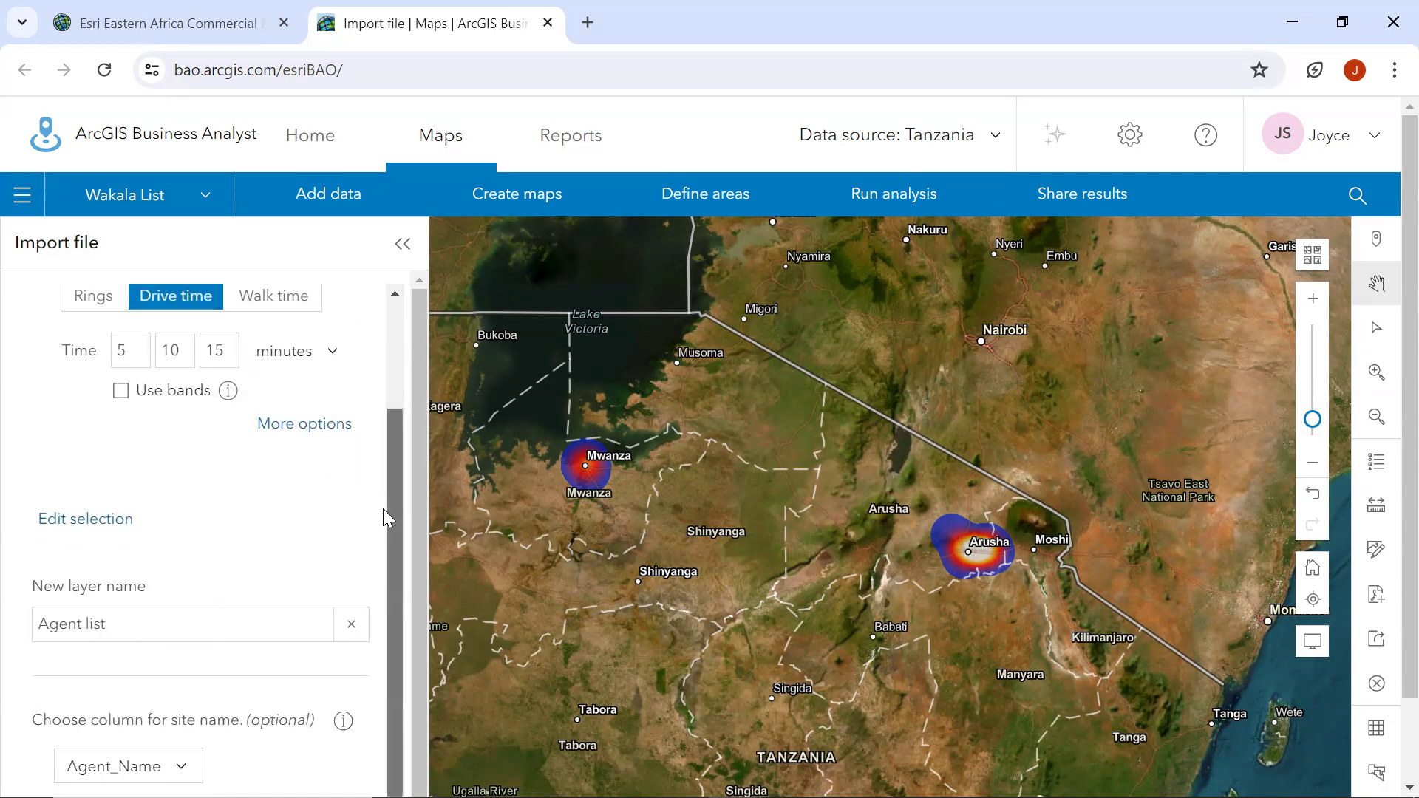
scroll(423, 414, "down", 1)
scroll(301, 527, "up", 2)
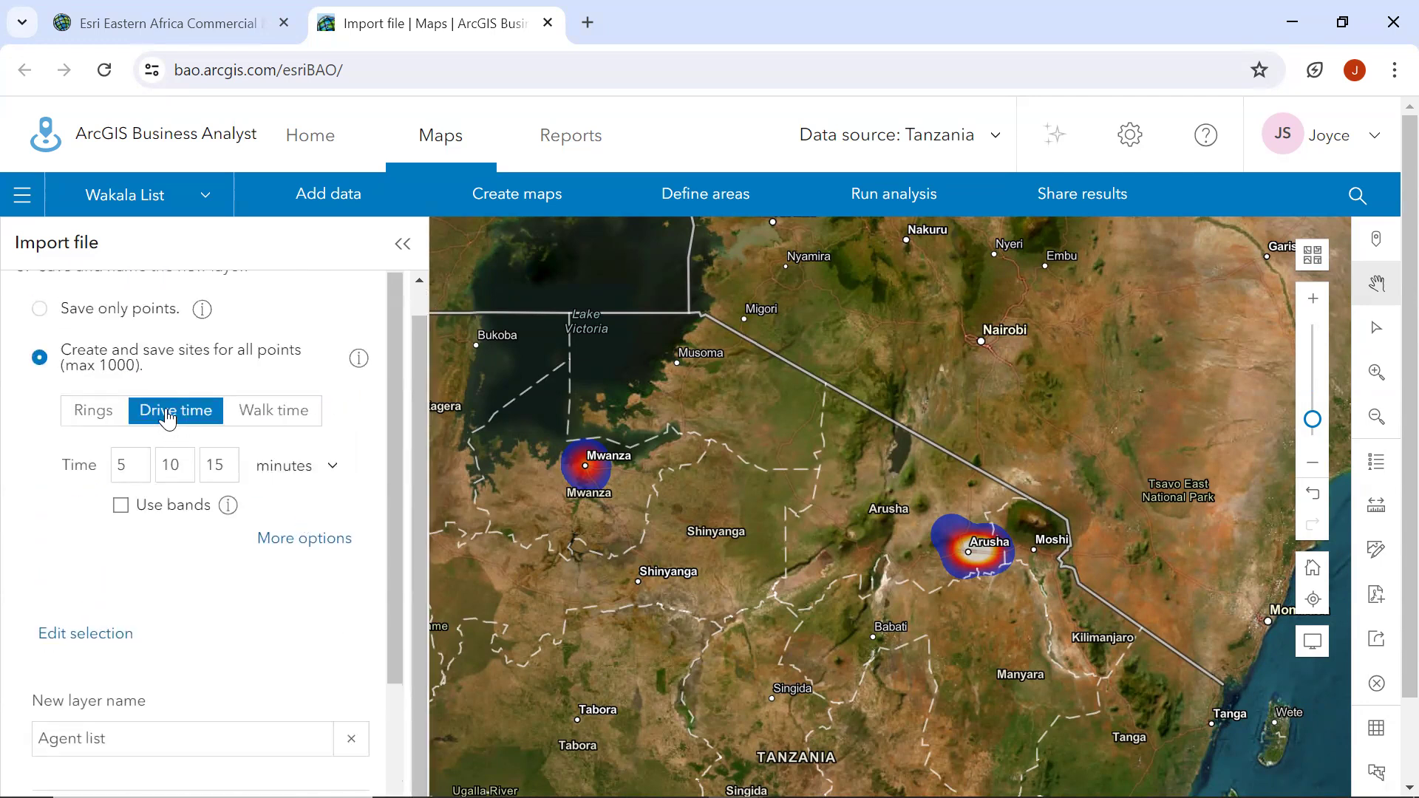
scroll(383, 442, "down", 4)
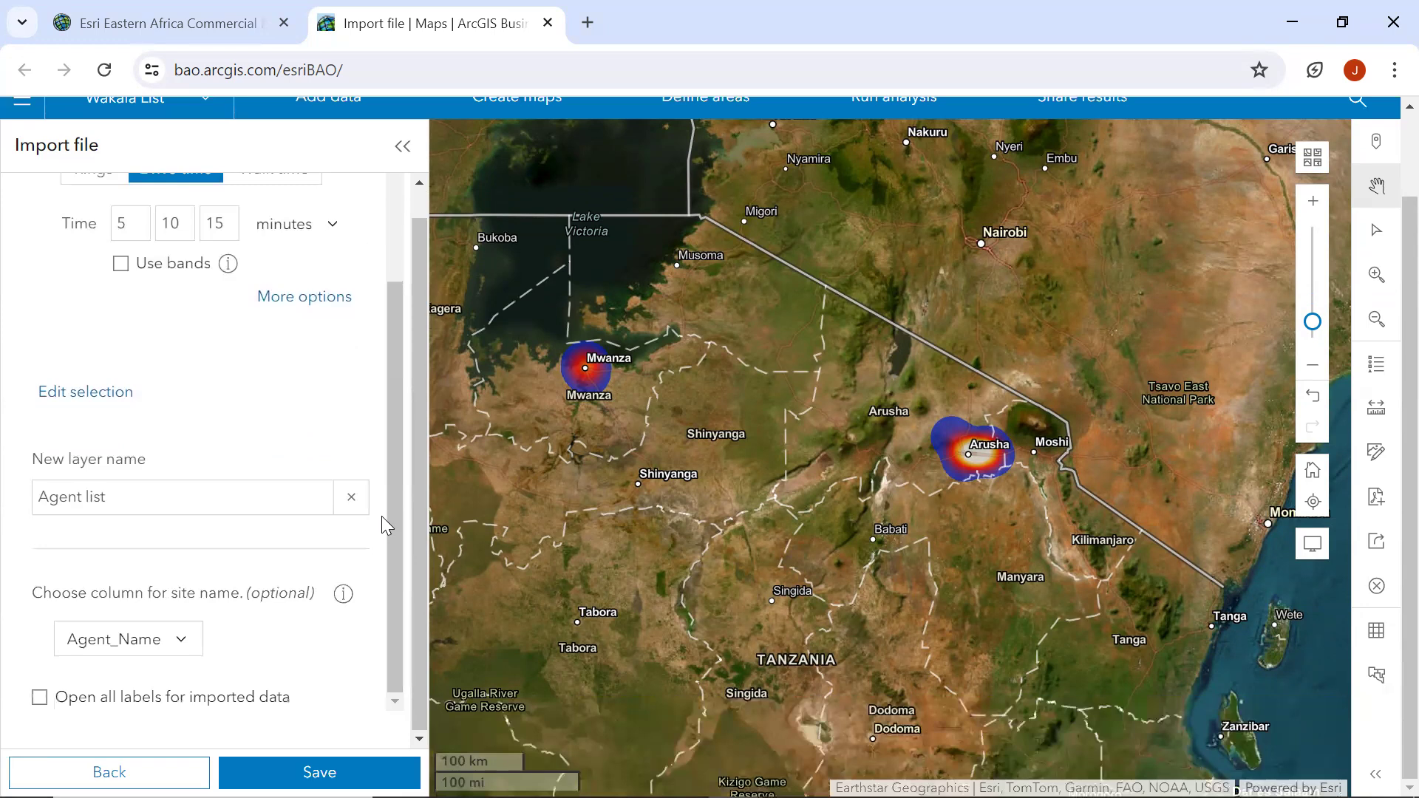
left_click(318, 771)
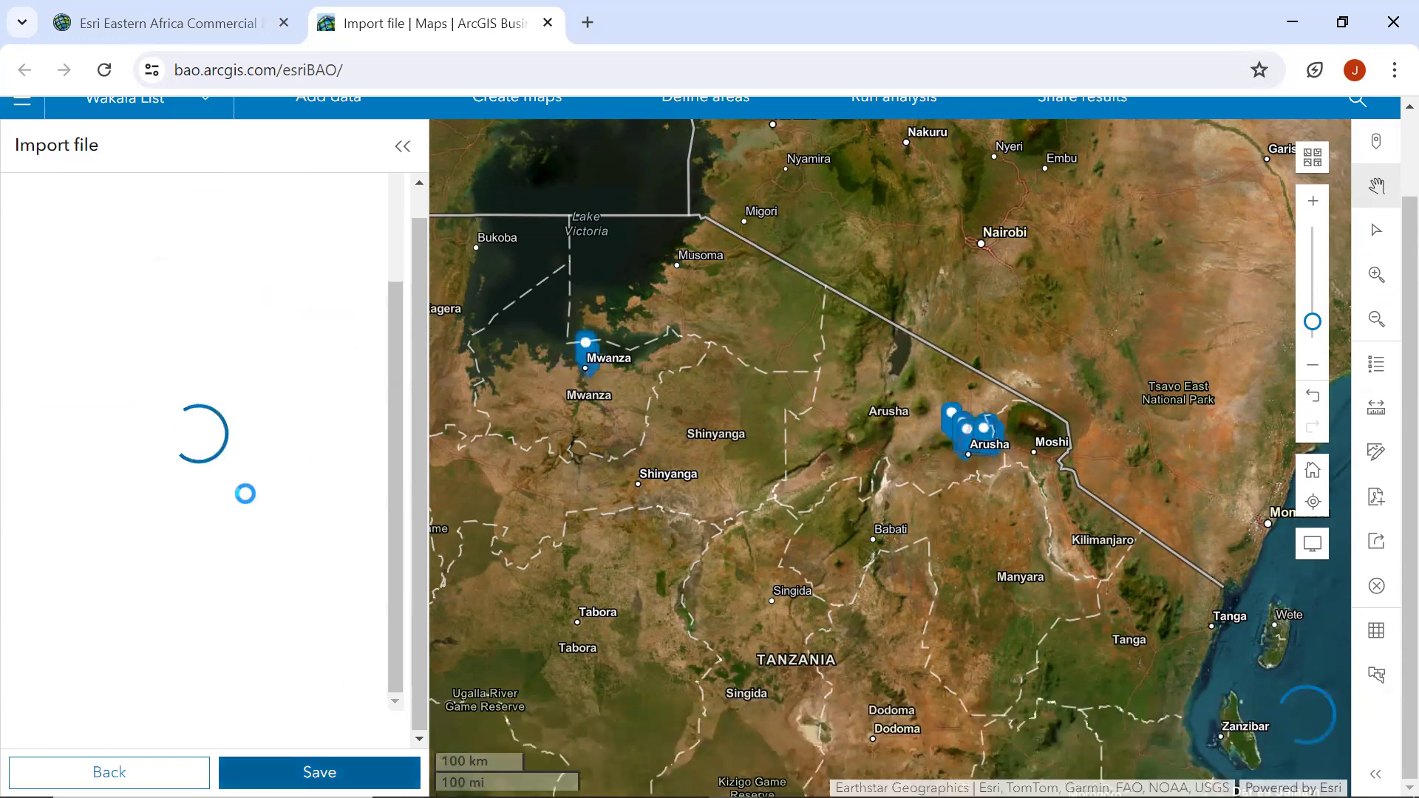
scroll(244, 493, "up", 2)
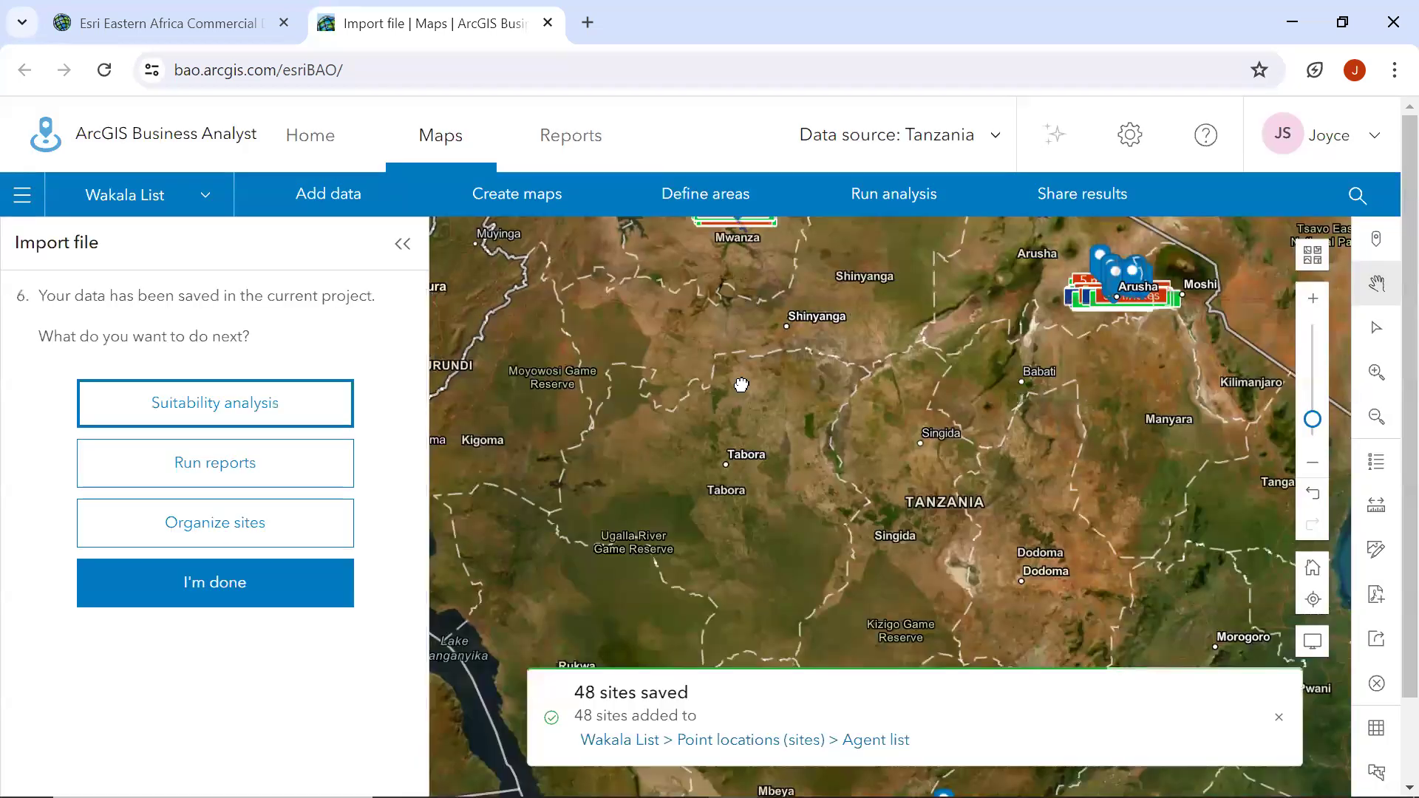
Examine the agent sites and their drive-time areas around Mwanza on the map.
left_click_drag(741, 385, 666, 619)
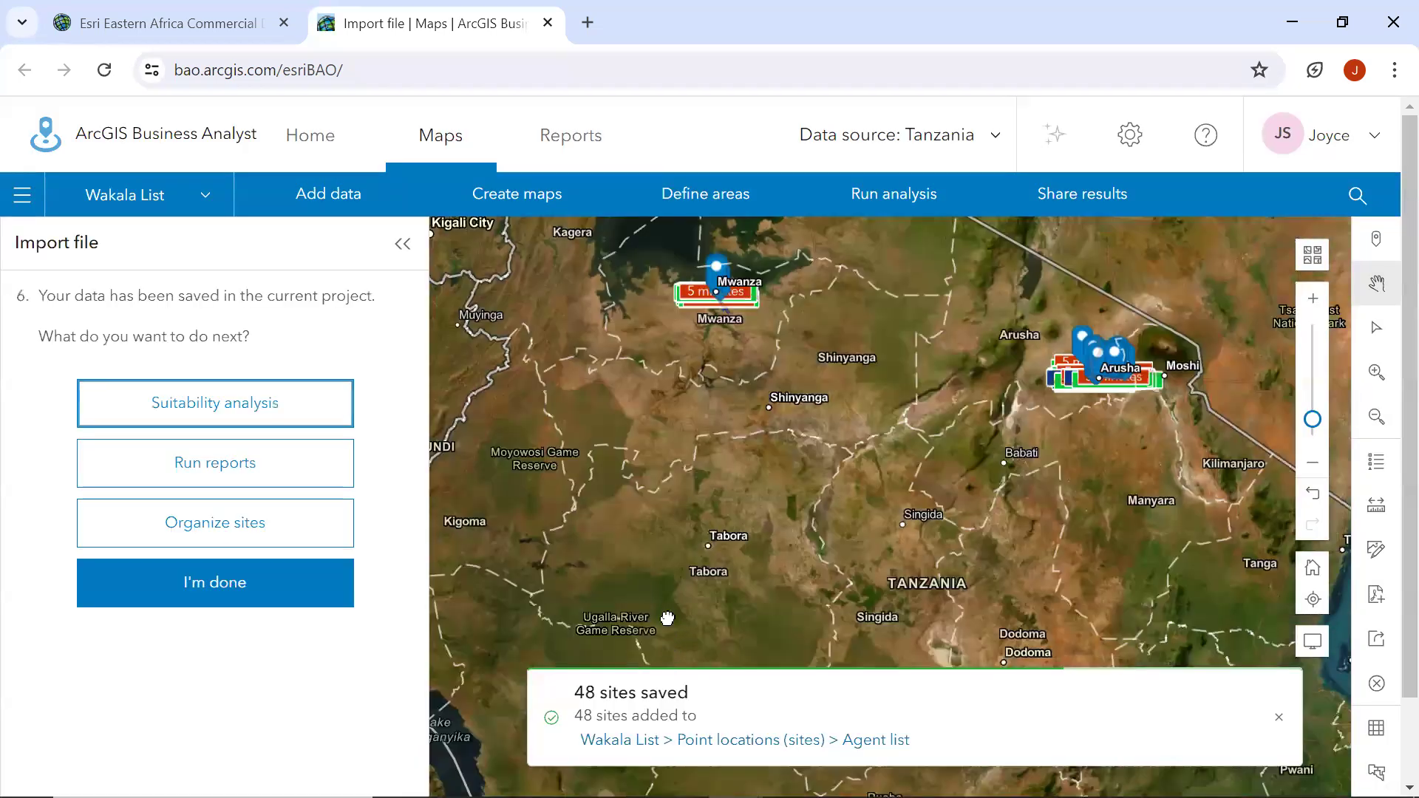
scroll(671, 526, "up", 3)
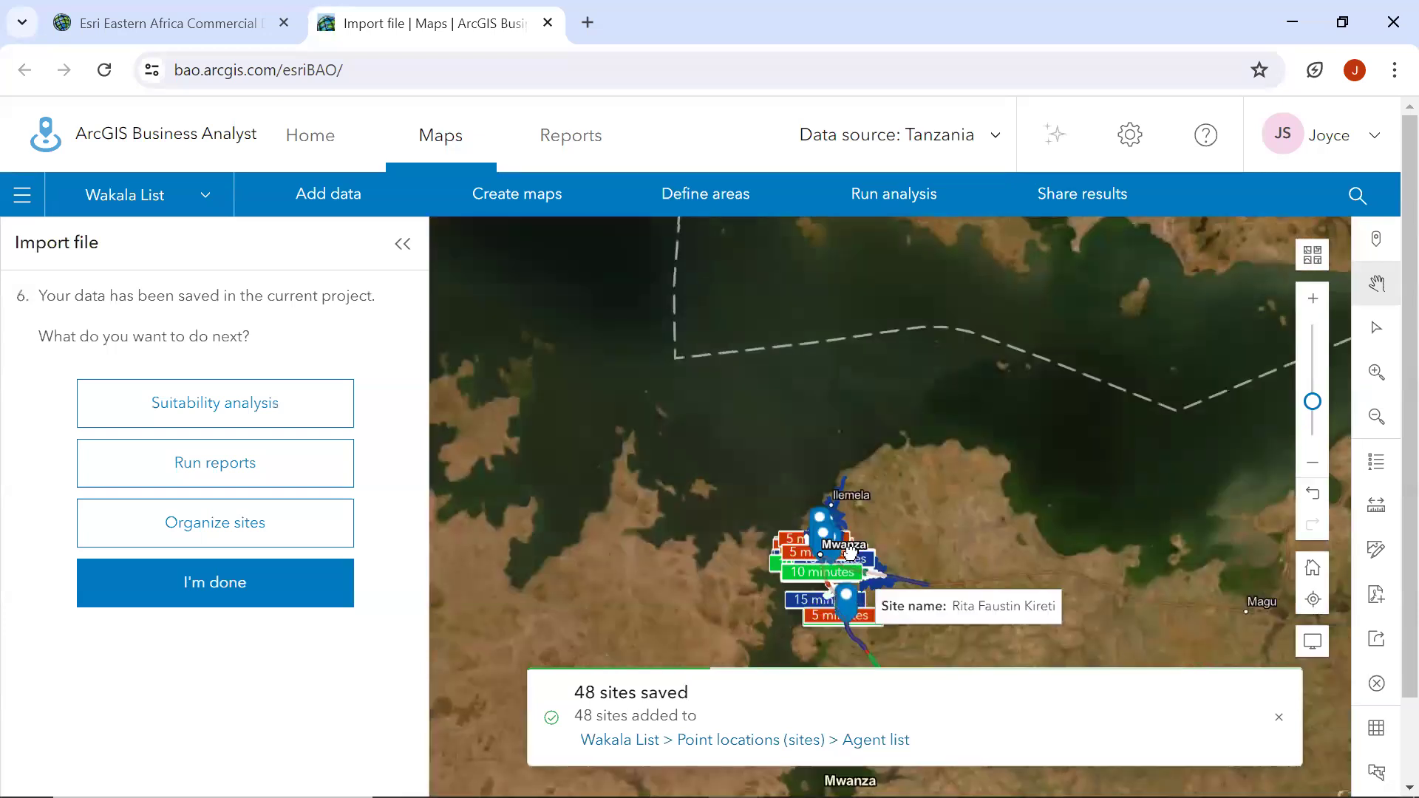
left_click_drag(822, 592, 765, 463)
scroll(765, 442, "up", 4)
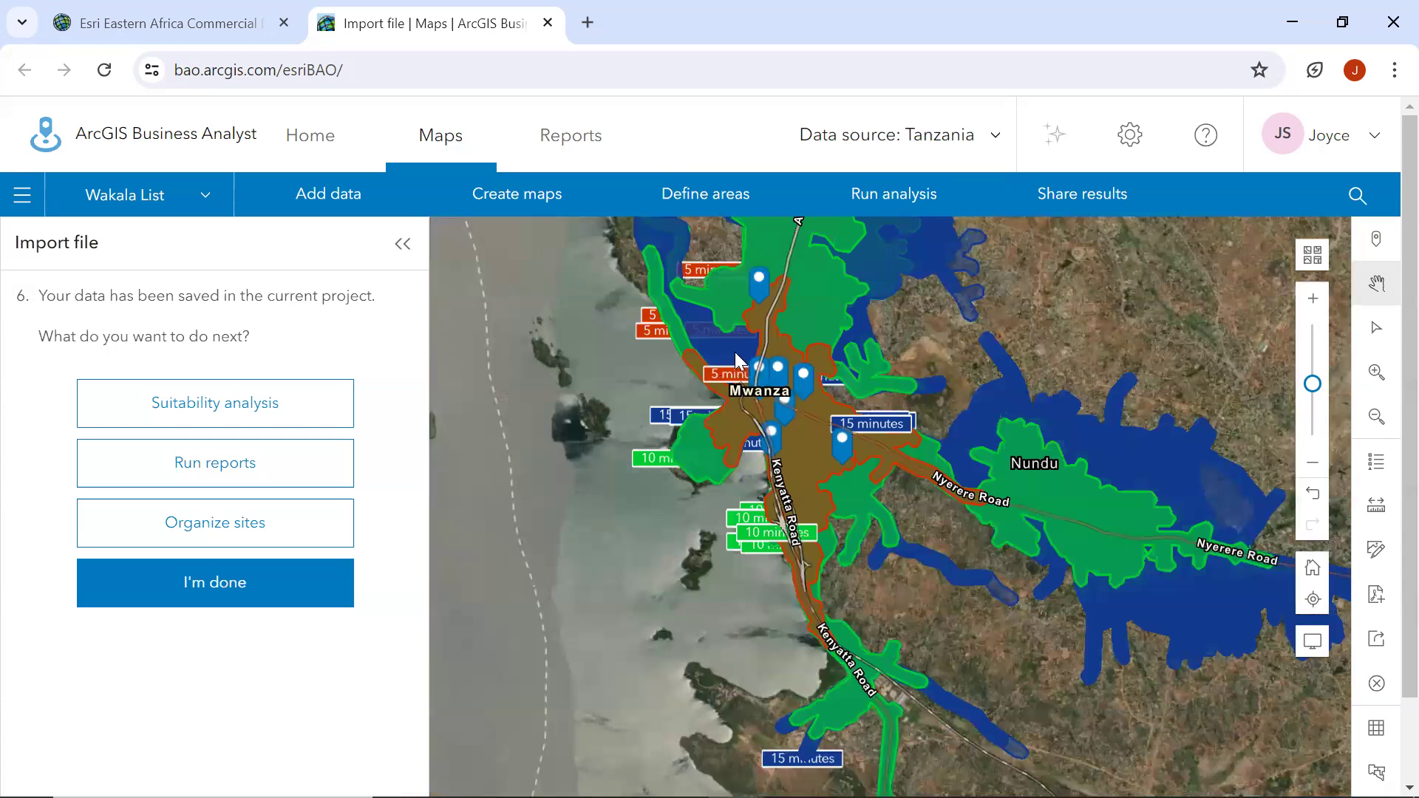
scroll(734, 351, "up", 1)
left_click_drag(879, 330, 852, 619)
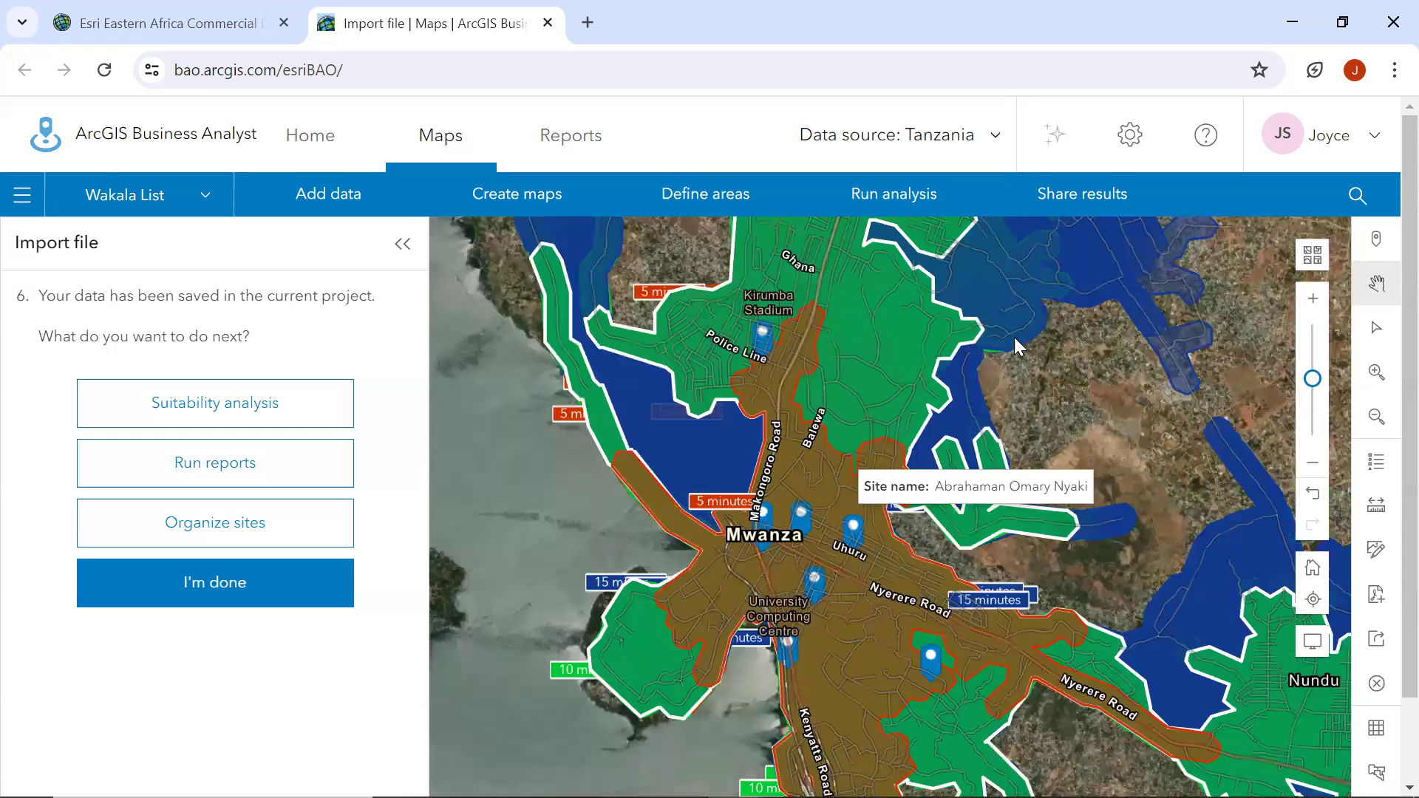
left_click_drag(814, 293, 823, 447)
scroll(823, 447, "down", 1)
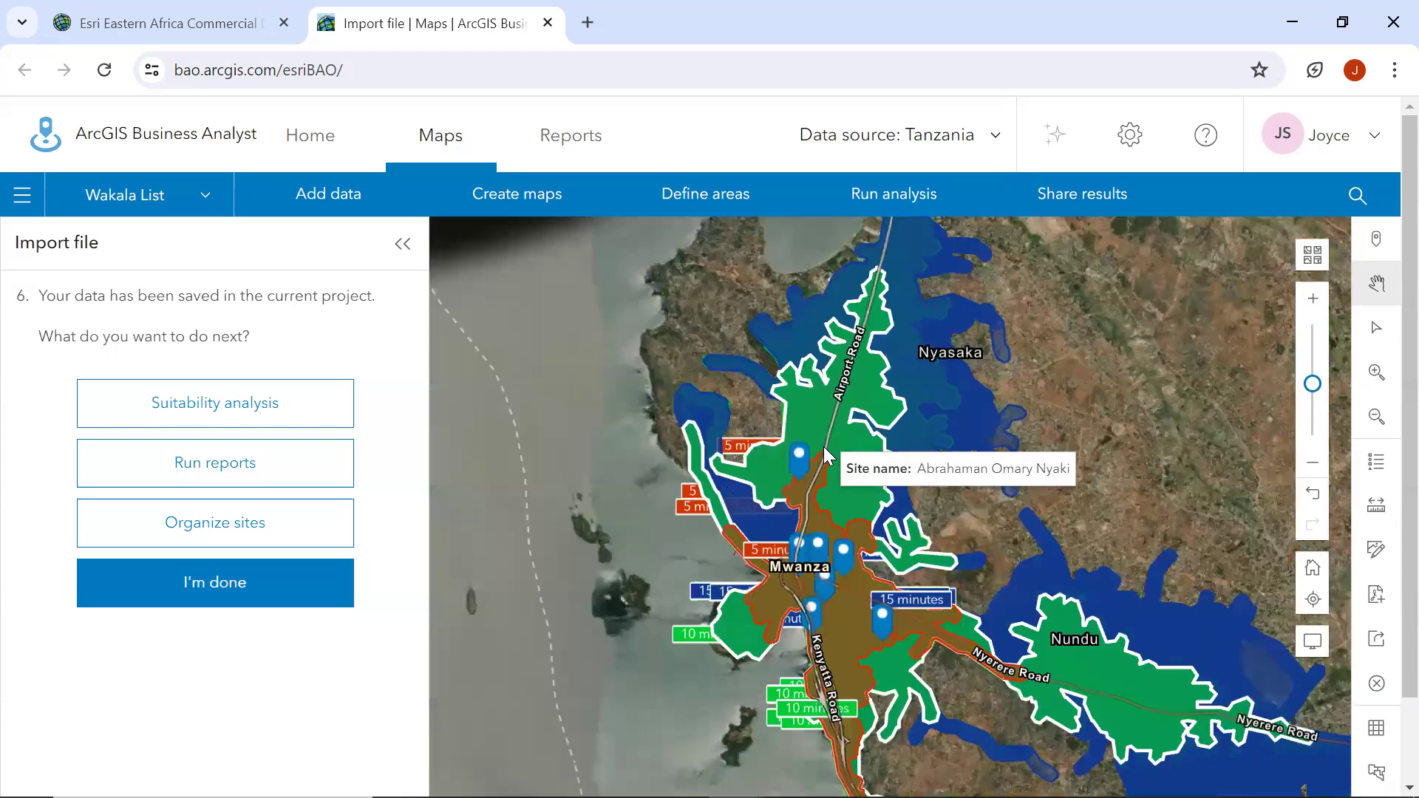